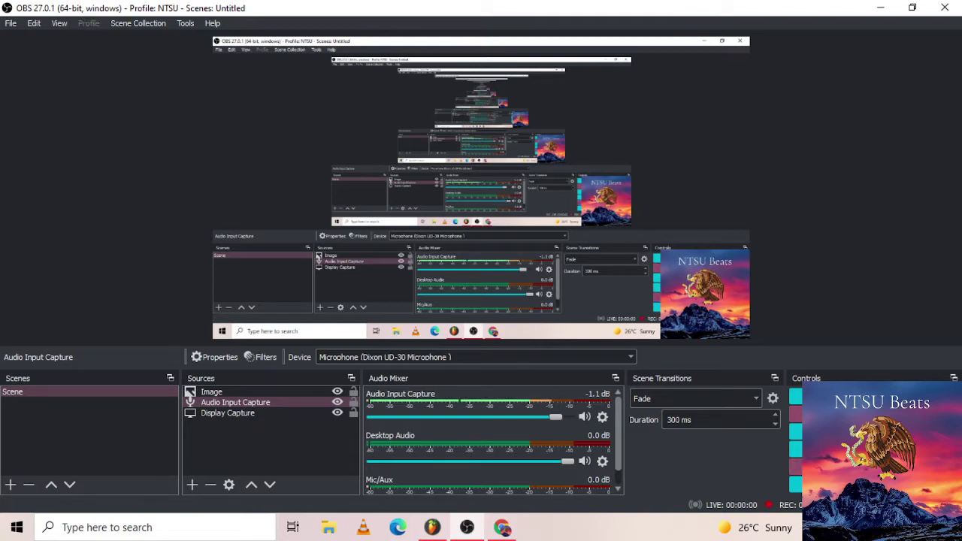
- Bring the FL Studio drill4.flp project to the front from the Windows taskbar
{"action": "left_click", "coordinate": [440, 530]}
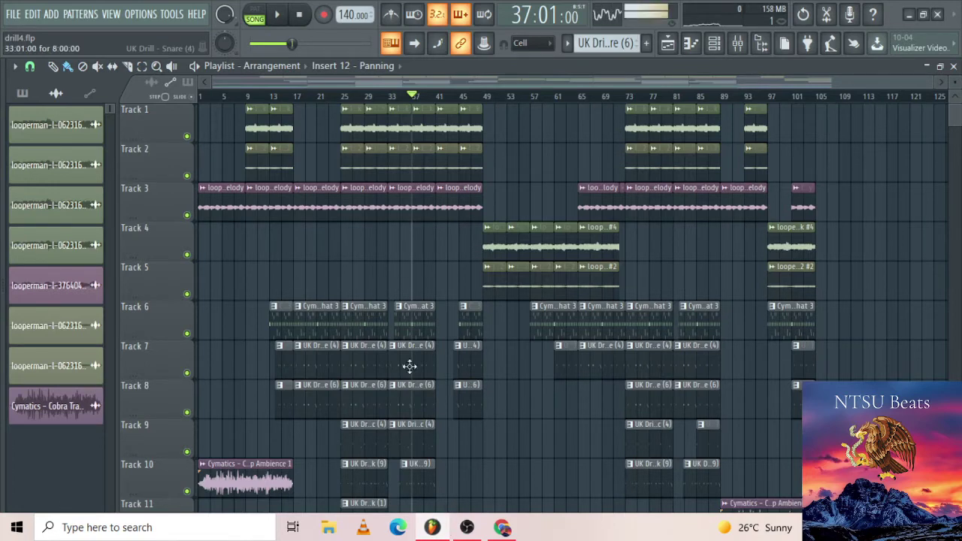
- Stop the song and select mixer Insert 14 for the vocal, then return to the playlist
{"action": "left_click", "coordinate": [299, 15]}
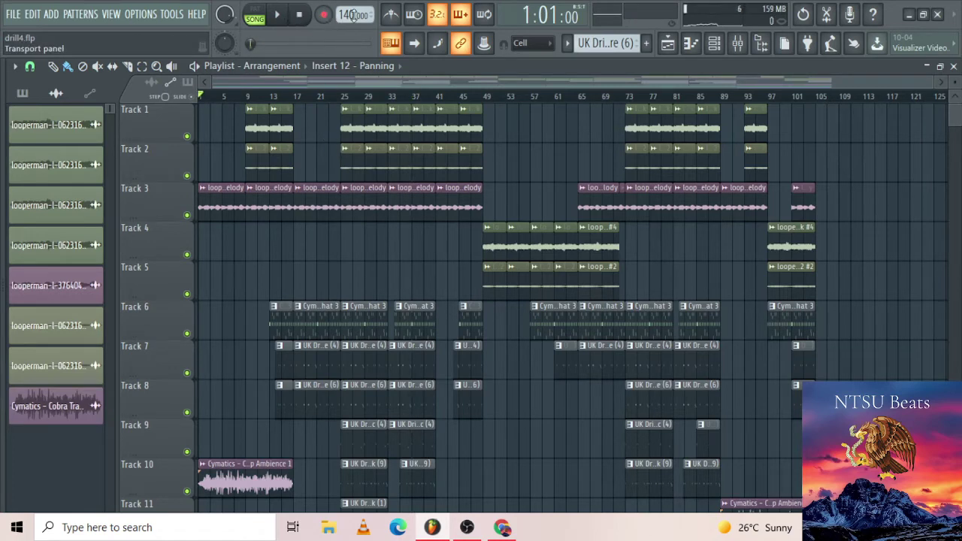
{"action": "left_click", "coordinate": [737, 47]}
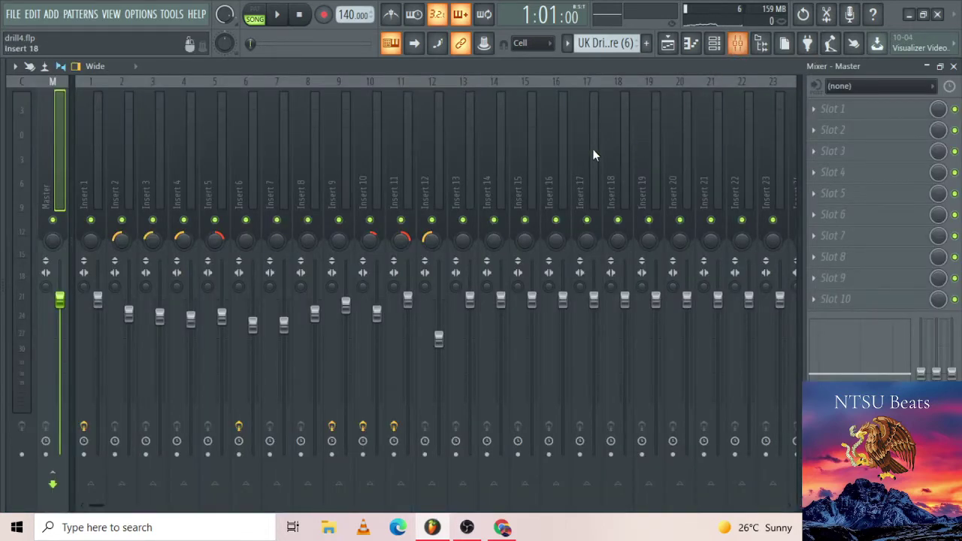
{"action": "left_click", "coordinate": [506, 101]}
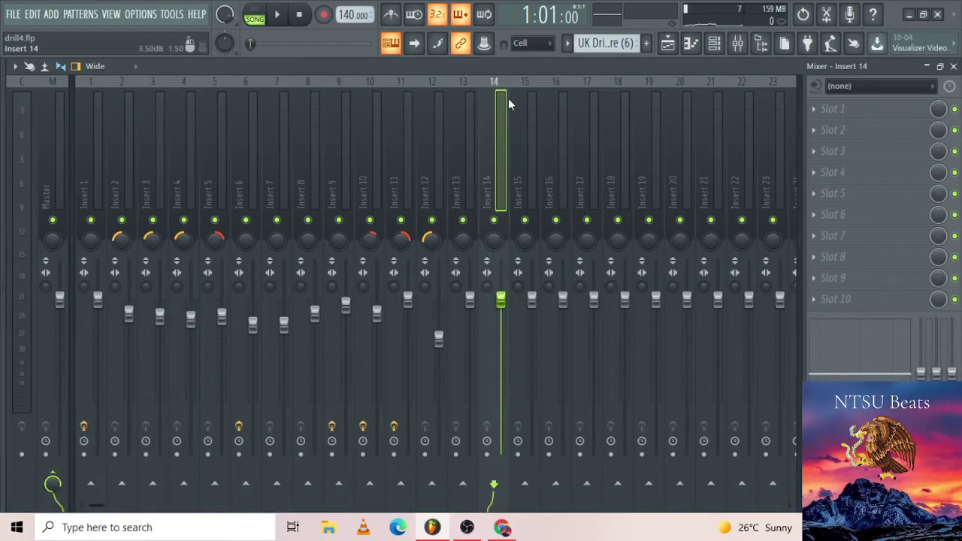
{"action": "left_click", "coordinate": [667, 43]}
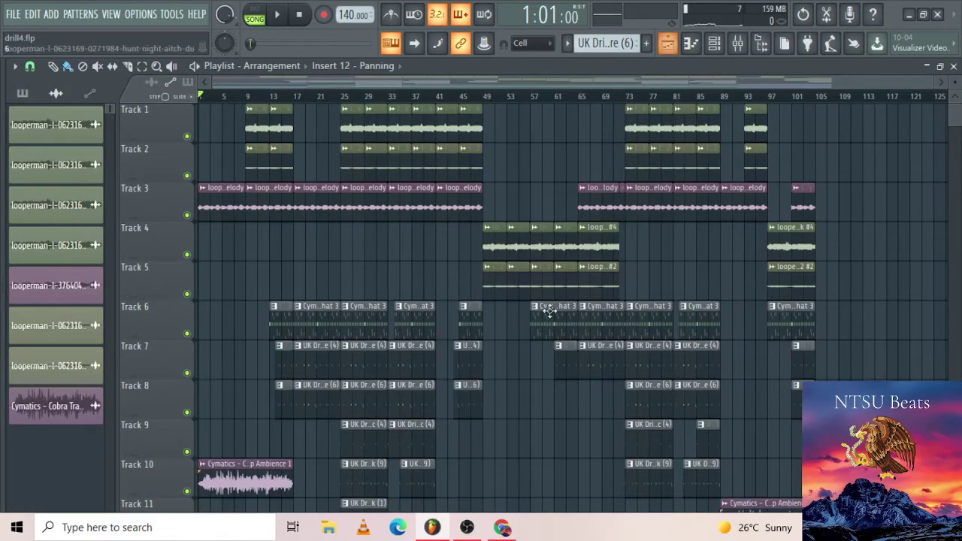
{"action": "scroll", "coordinate": [533, 333], "scroll_direction": "down", "scroll_amount": 2}
{"action": "scroll", "coordinate": [533, 333], "scroll_direction": "up", "scroll_amount": 2}
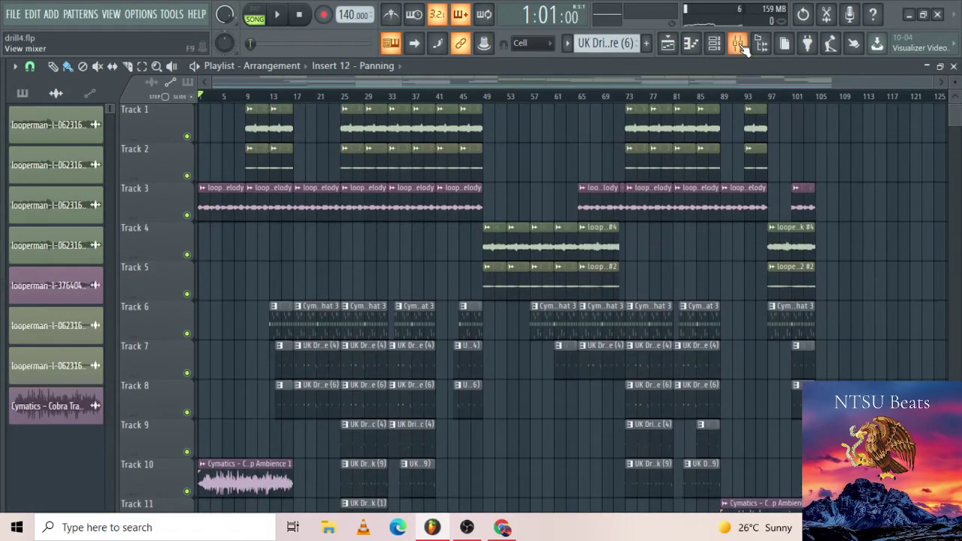
- Load Edison into FX slot 1 of mixer Insert 14 and move its window up
{"action": "left_click", "coordinate": [739, 45]}
{"action": "left_click", "coordinate": [815, 105]}
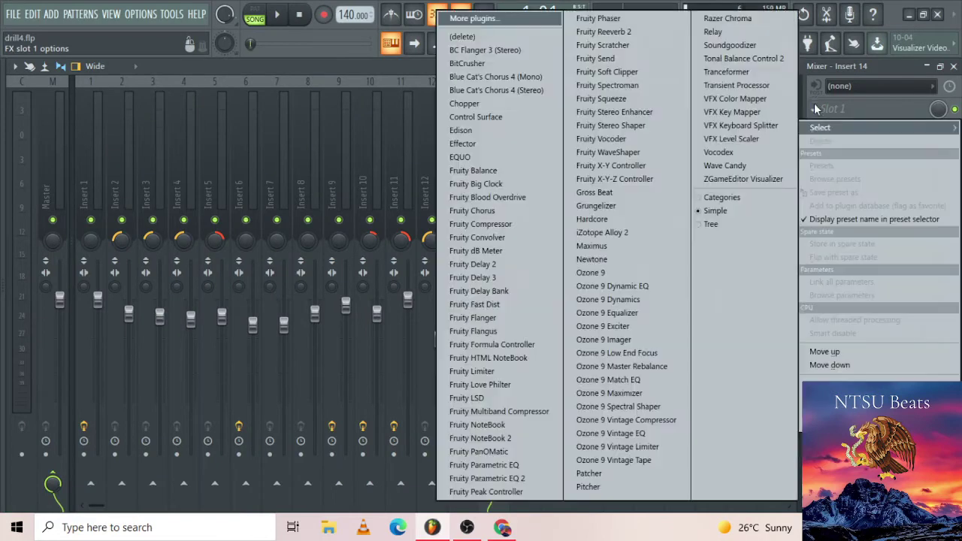
{"action": "left_click", "coordinate": [457, 134]}
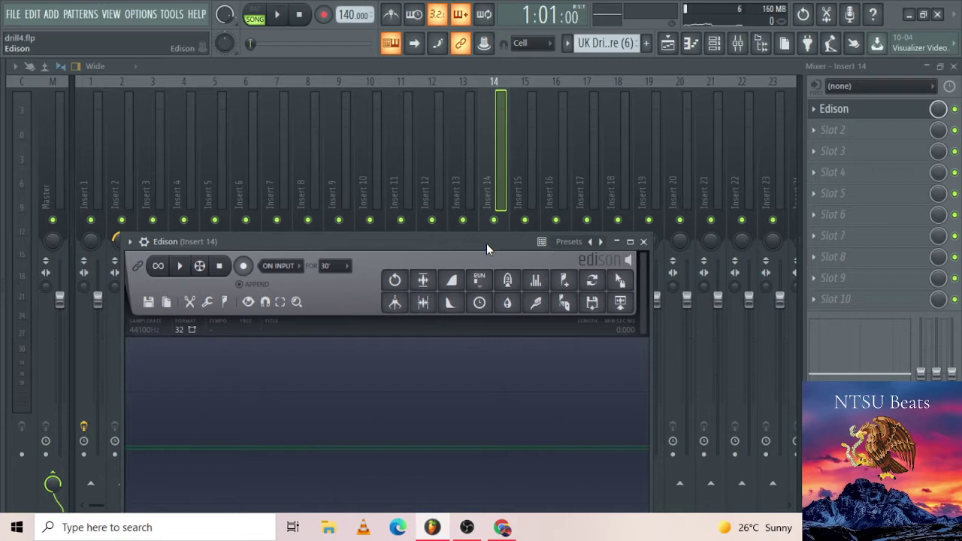
{"action": "left_click_drag", "start_coordinate": [486, 244], "coordinate": [571, 125]}
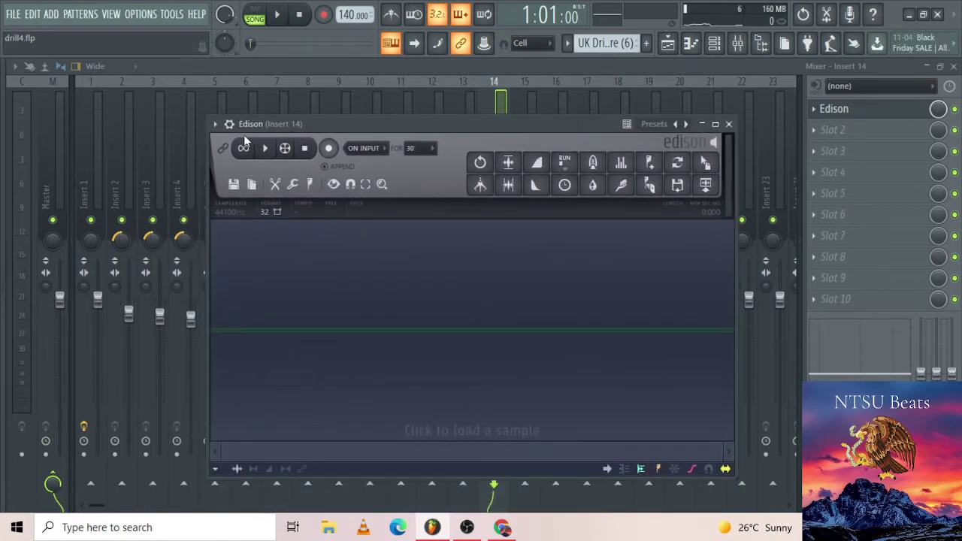
- Detach Edison, then cycle through the playlist, piano roll and channel rack behind it
{"action": "left_click", "coordinate": [215, 124]}
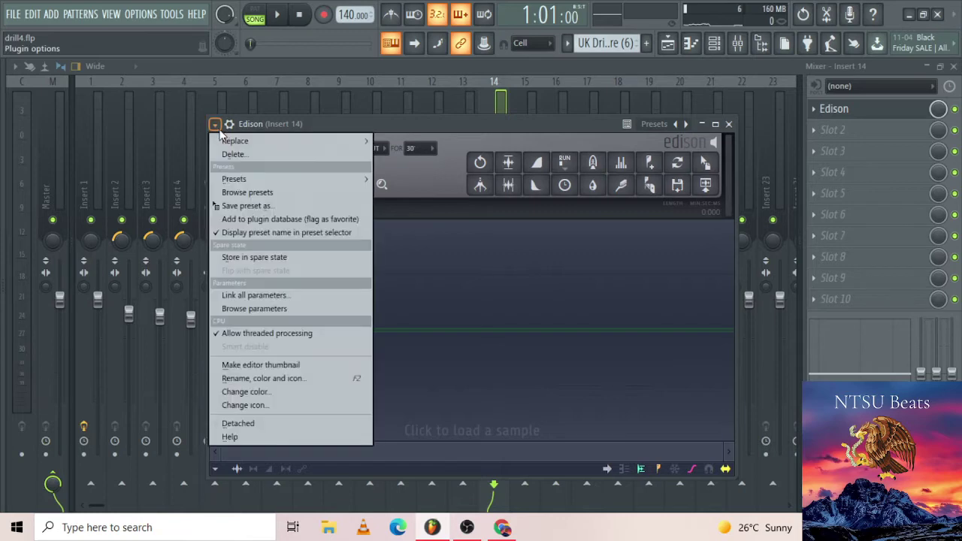
{"action": "left_click", "coordinate": [264, 423]}
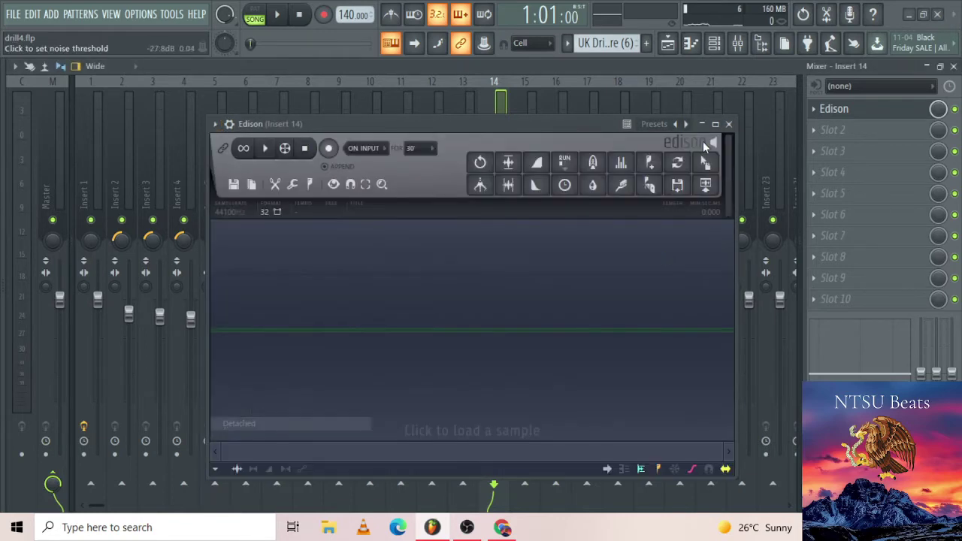
{"action": "left_click", "coordinate": [668, 43]}
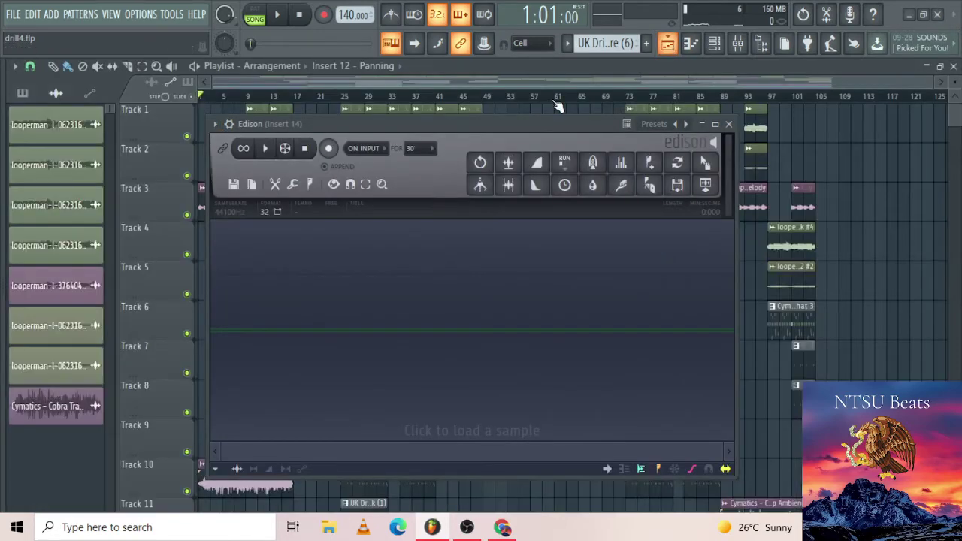
{"action": "left_click", "coordinate": [690, 45]}
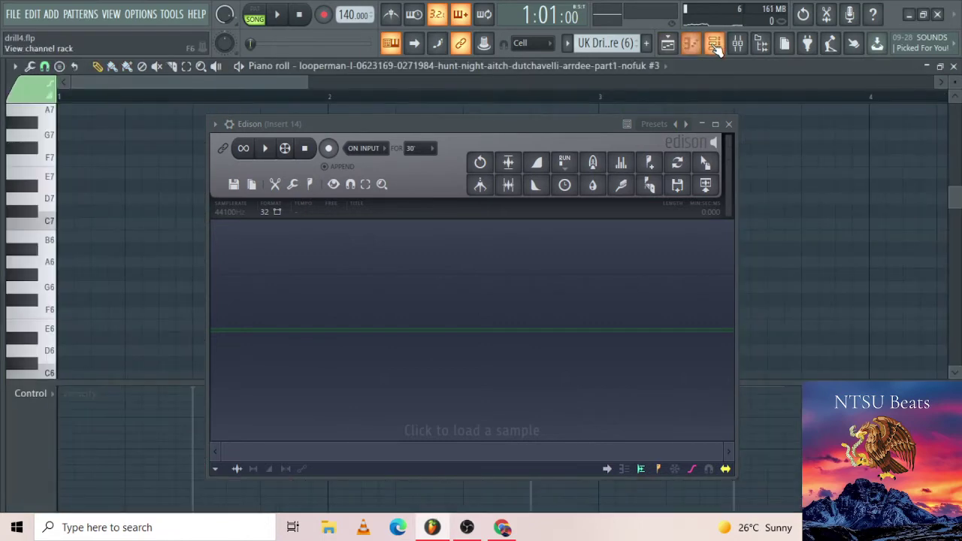
{"action": "left_click", "coordinate": [714, 44]}
{"action": "left_click", "coordinate": [667, 43]}
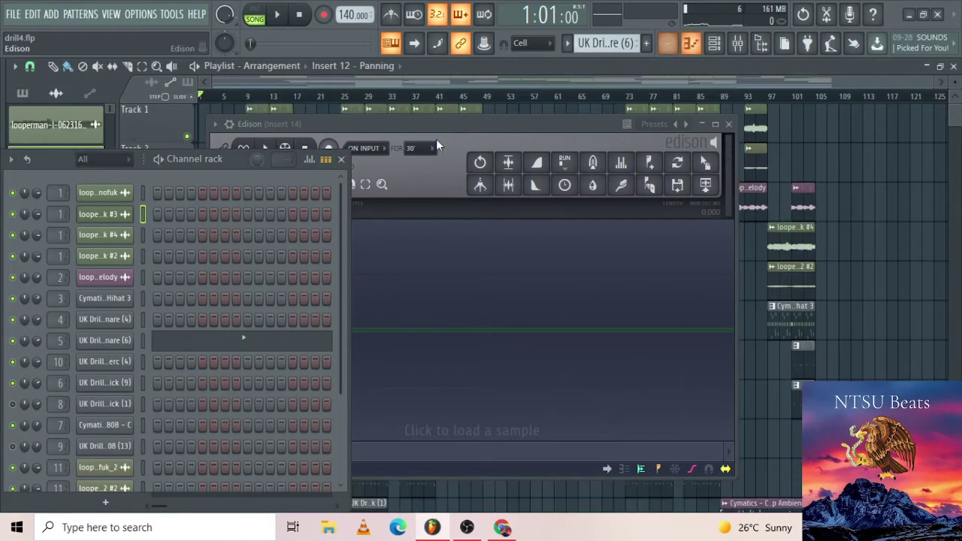
- Close the channel rack and shorten the Edison window beside the arrangement
{"action": "mouse_move", "coordinate": [249, 163]}
{"action": "left_mouse_down"}
{"action": "mouse_move", "coordinate": [854, 101]}
{"action": "mouse_move", "coordinate": [774, 89]}
{"action": "left_mouse_up"}
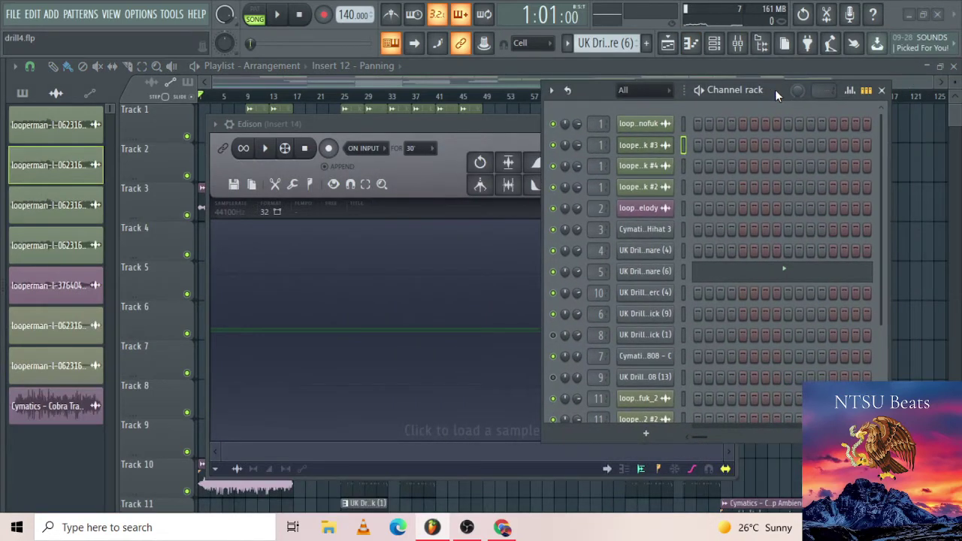
{"action": "left_click", "coordinate": [882, 89]}
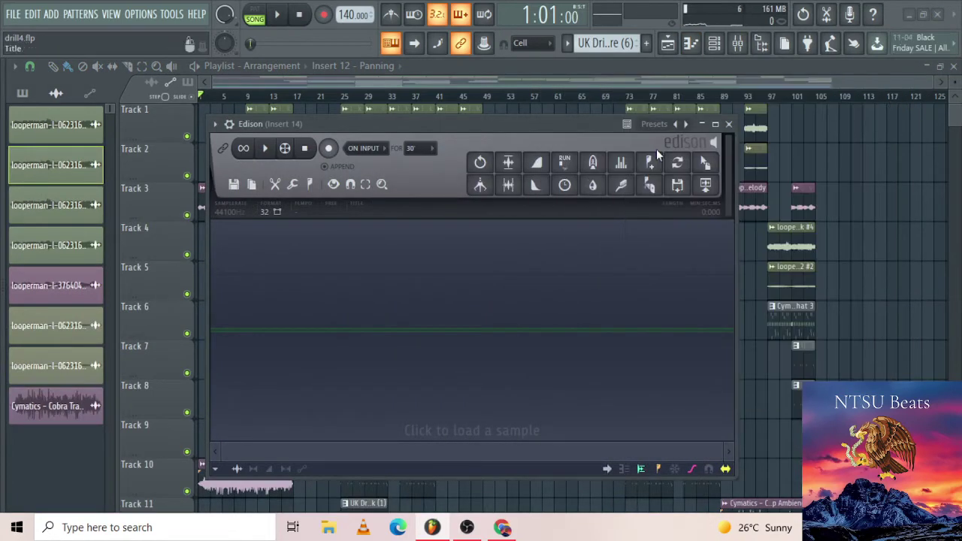
{"action": "left_click", "coordinate": [597, 117]}
{"action": "mouse_move", "coordinate": [597, 117]}
{"action": "left_mouse_down"}
{"action": "mouse_move", "coordinate": [595, 202]}
{"action": "mouse_move", "coordinate": [737, 130]}
{"action": "mouse_move", "coordinate": [752, 110]}
{"action": "left_mouse_up"}
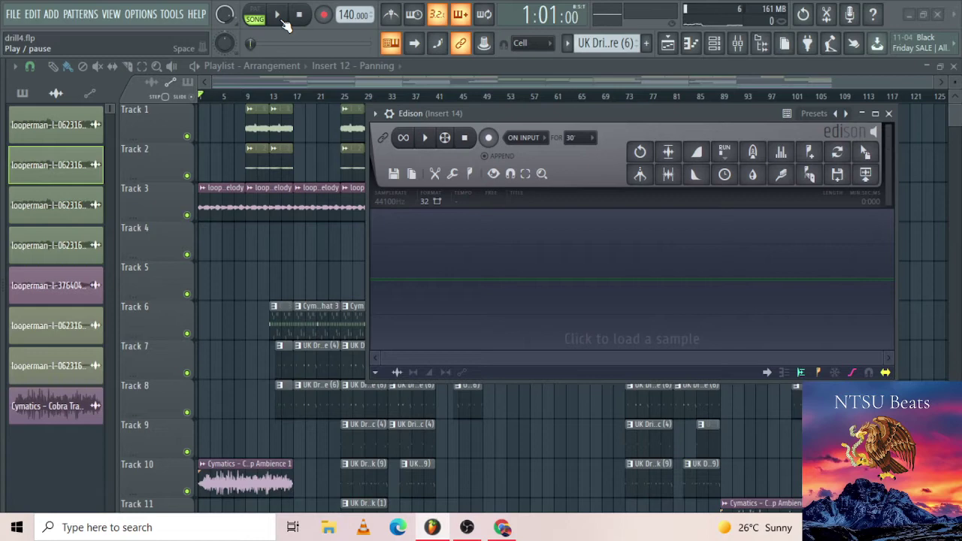
- Preview the beat briefly, then pause and set the song position to bar 9
{"action": "left_click", "coordinate": [282, 21]}
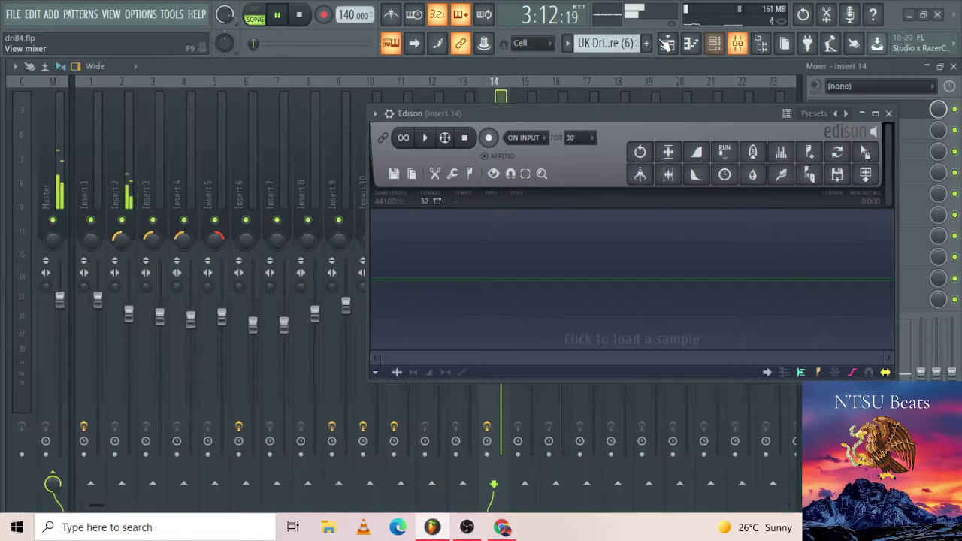
{"action": "left_click", "coordinate": [737, 43]}
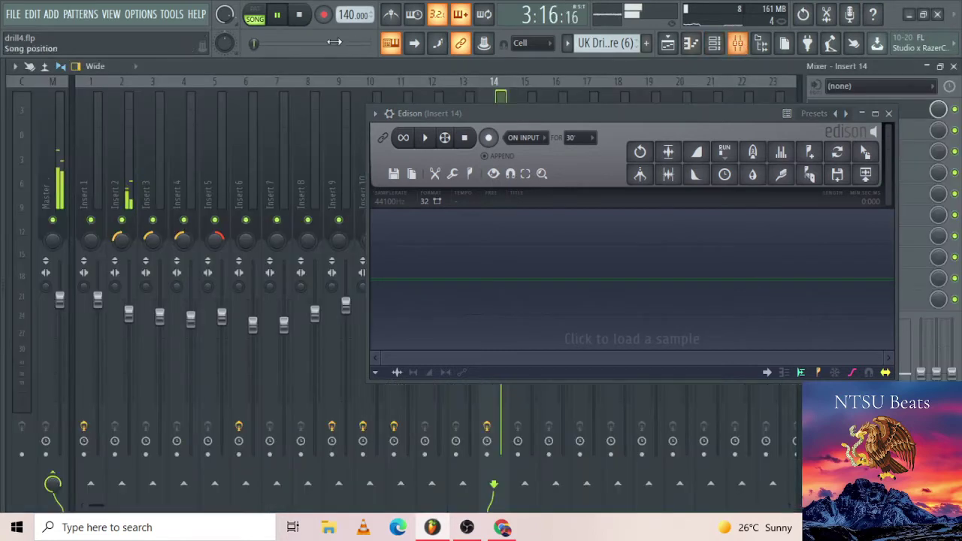
{"action": "left_click", "coordinate": [287, 18]}
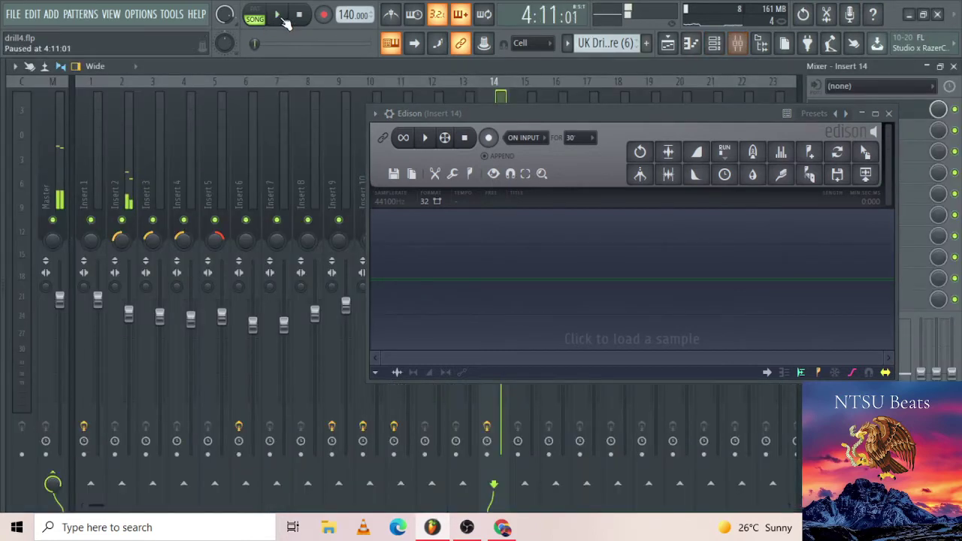
{"action": "left_click", "coordinate": [668, 43]}
{"action": "left_click", "coordinate": [246, 96]}
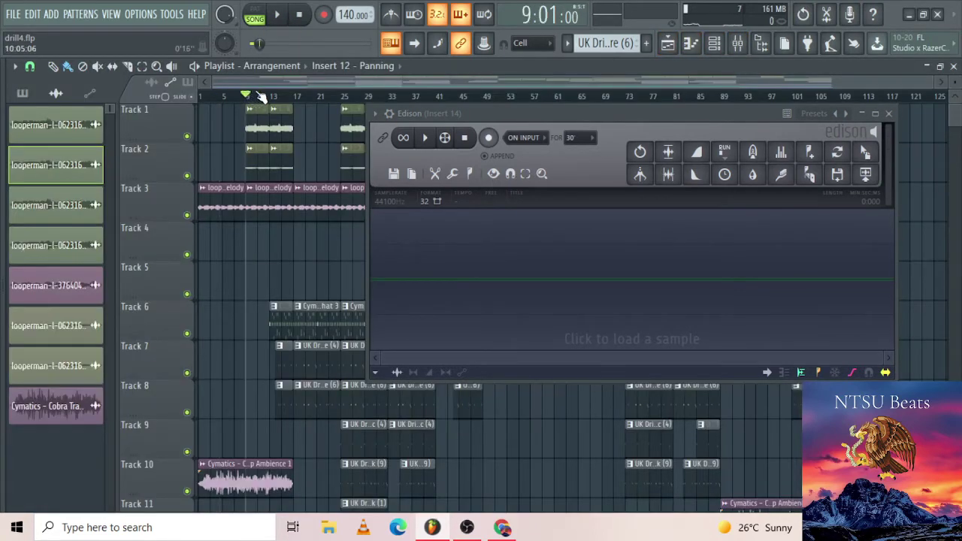
{"action": "mouse_move", "coordinate": [490, 139]}
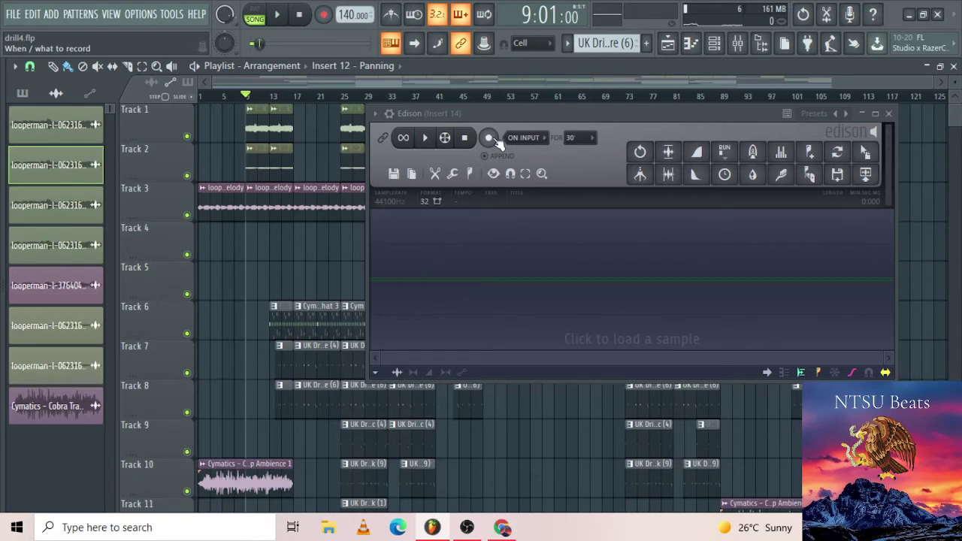
- Set mixer Insert 14's audio input to In 1 – In 2 and move Edison aside
{"action": "left_click", "coordinate": [737, 42]}
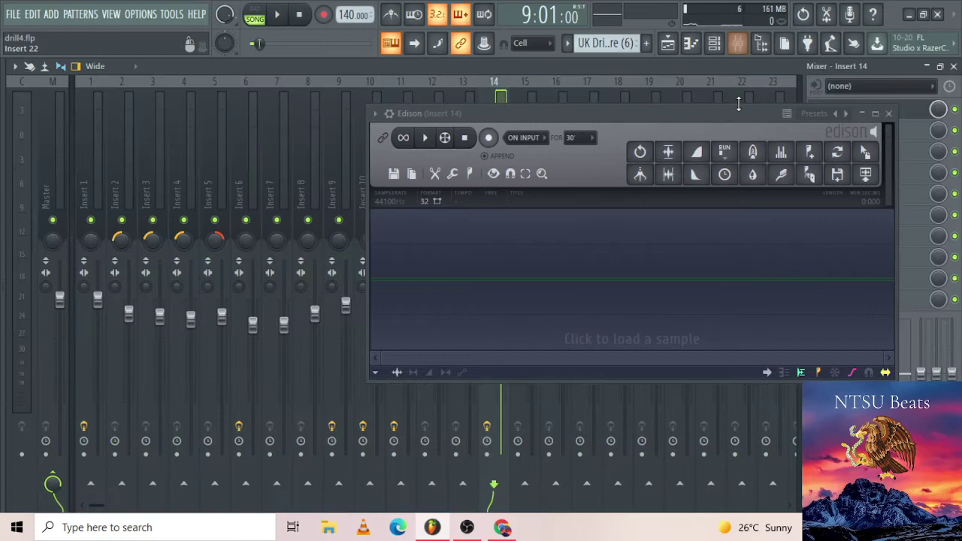
{"action": "left_click_drag", "start_coordinate": [732, 114], "coordinate": [310, 80]}
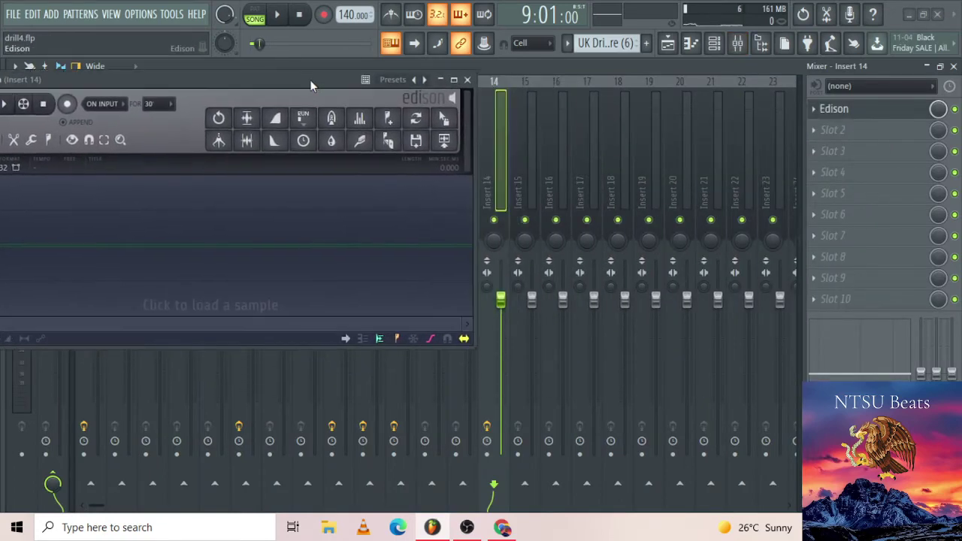
{"action": "left_click", "coordinate": [900, 88]}
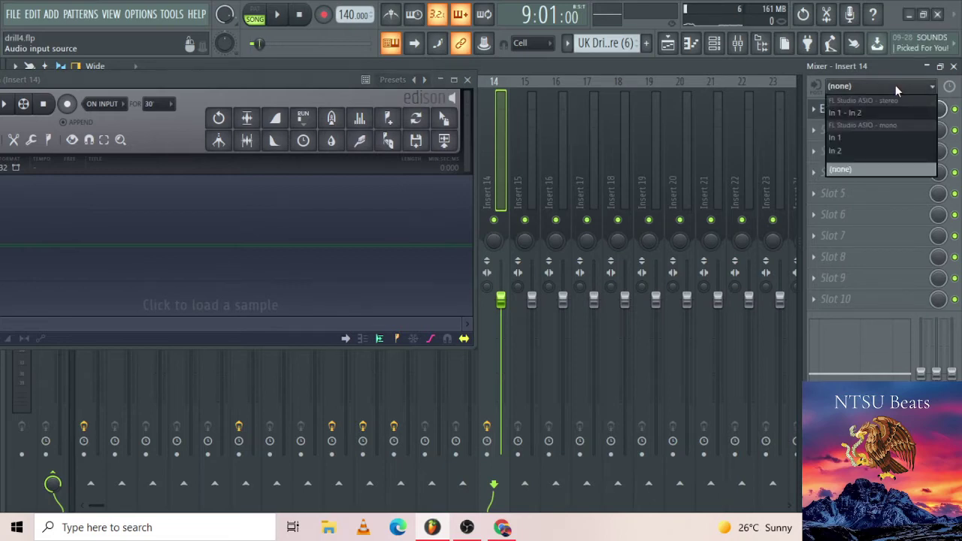
{"action": "left_click", "coordinate": [863, 114]}
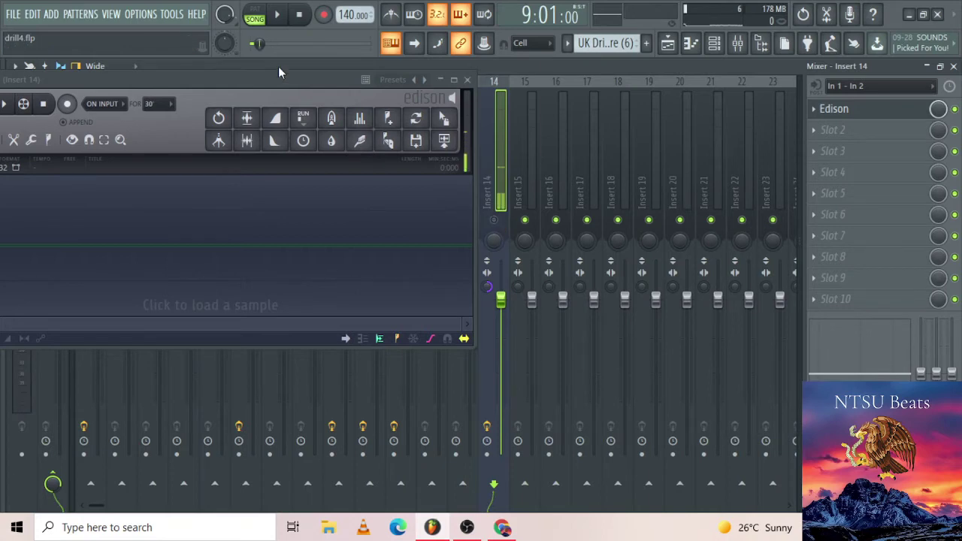
{"action": "mouse_move", "coordinate": [274, 80]}
{"action": "left_mouse_down"}
{"action": "mouse_move", "coordinate": [687, 122]}
{"action": "mouse_move", "coordinate": [697, 107]}
{"action": "left_mouse_up"}
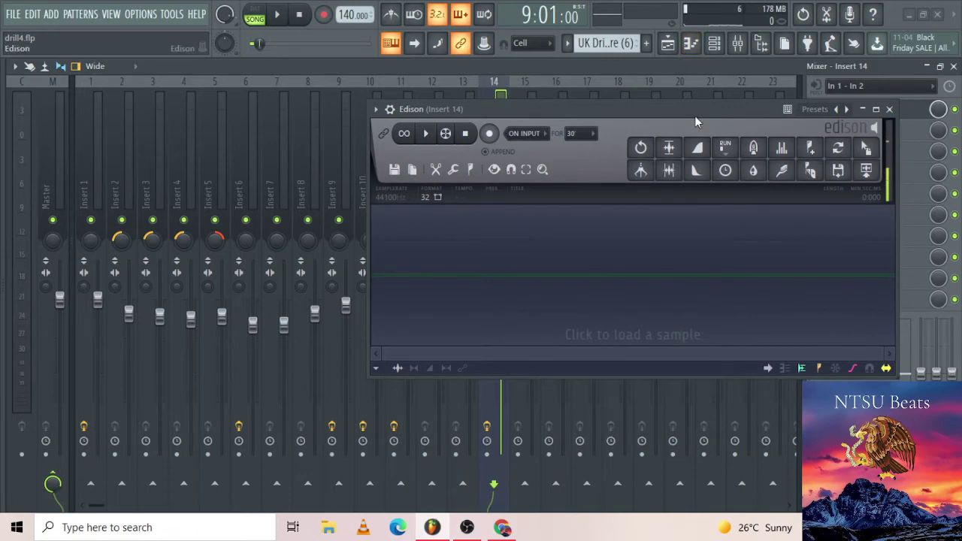
{"action": "left_click_drag", "start_coordinate": [695, 115], "coordinate": [732, 113]}
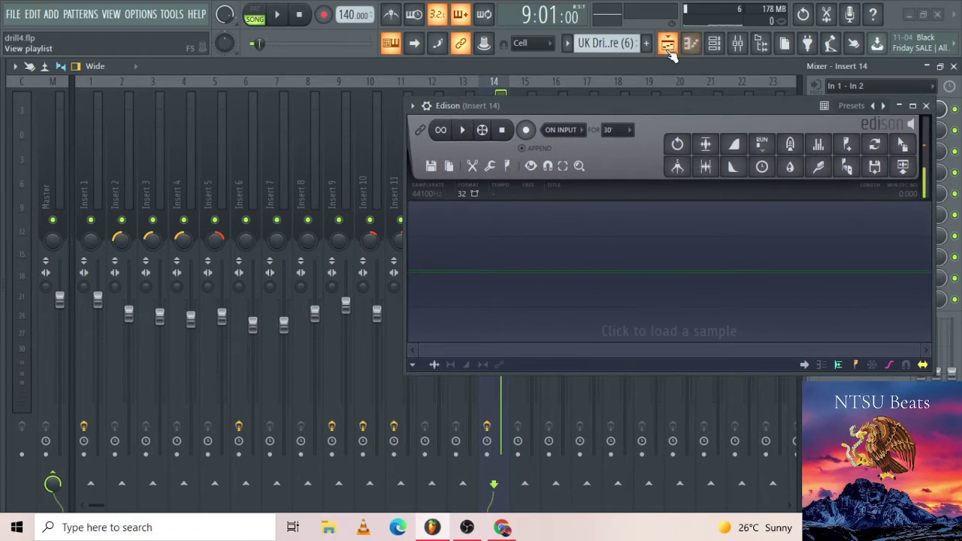
- Record a first test vocal in Edison and cut it out
{"action": "left_click", "coordinate": [668, 47]}
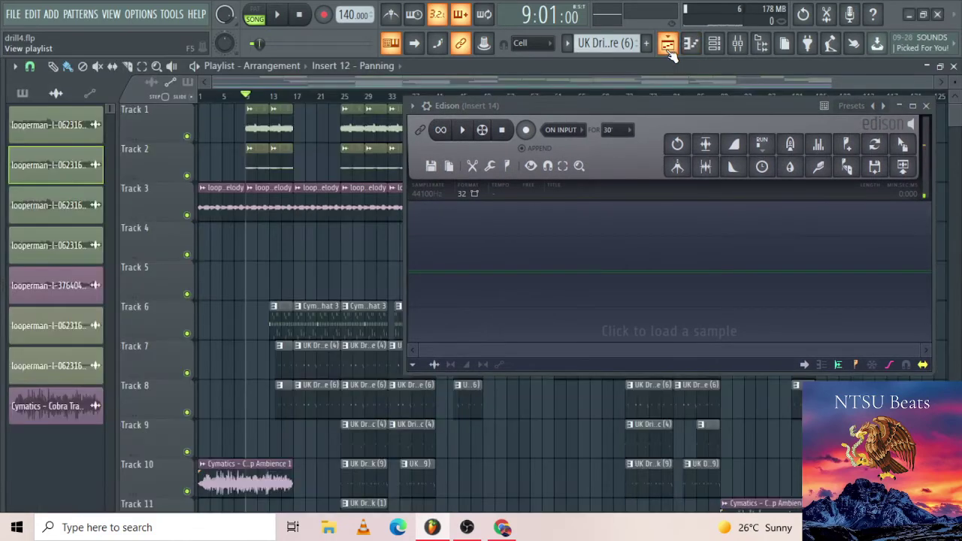
{"action": "left_click", "coordinate": [527, 132]}
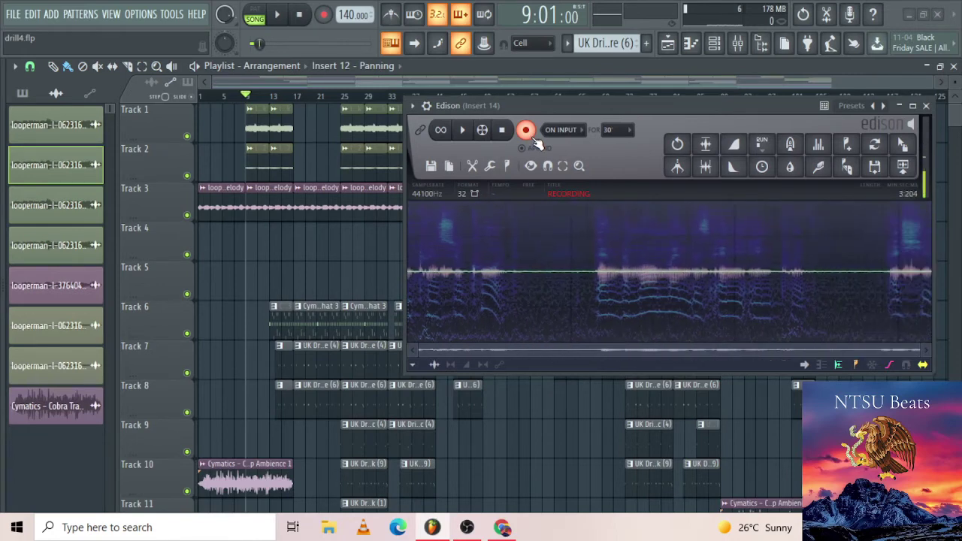
{"action": "left_click", "coordinate": [526, 130]}
{"action": "left_click", "coordinate": [473, 165]}
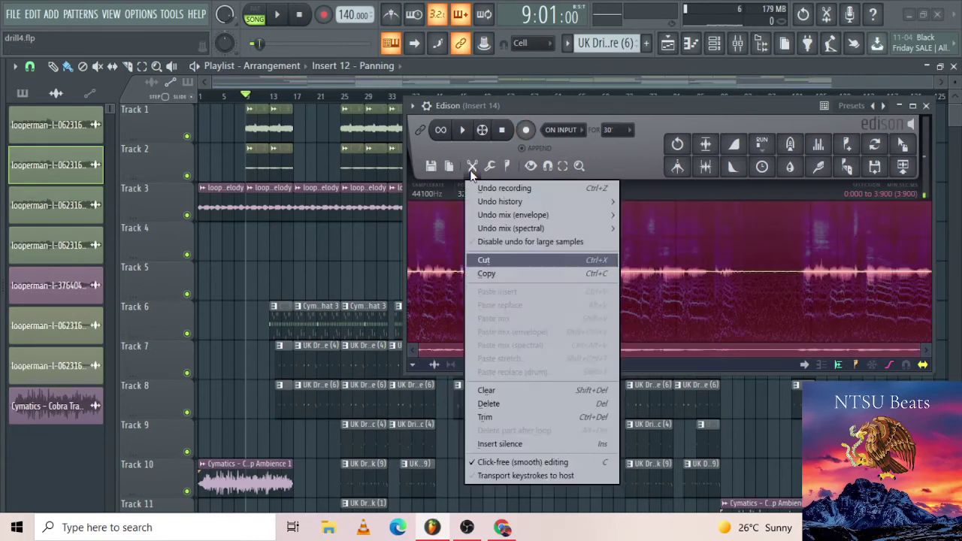
{"action": "left_click", "coordinate": [510, 259]}
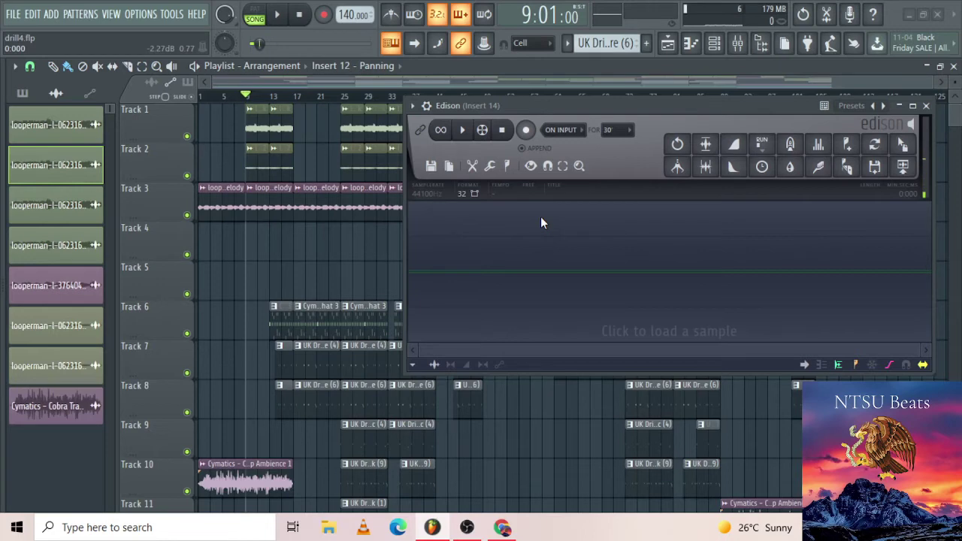
- Record a second test vocal in Edison and cut it, leaving Edison empty
{"action": "left_click", "coordinate": [526, 132]}
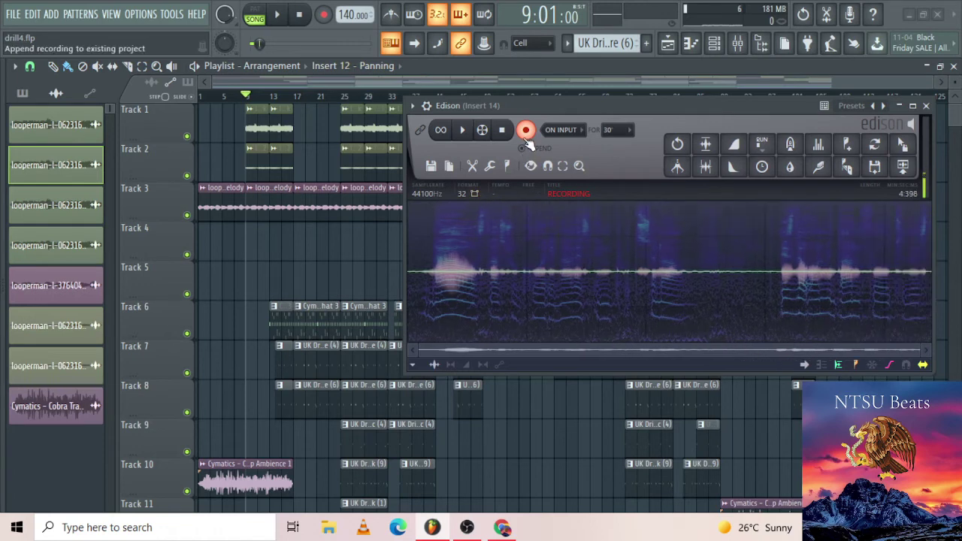
{"action": "left_click", "coordinate": [472, 166]}
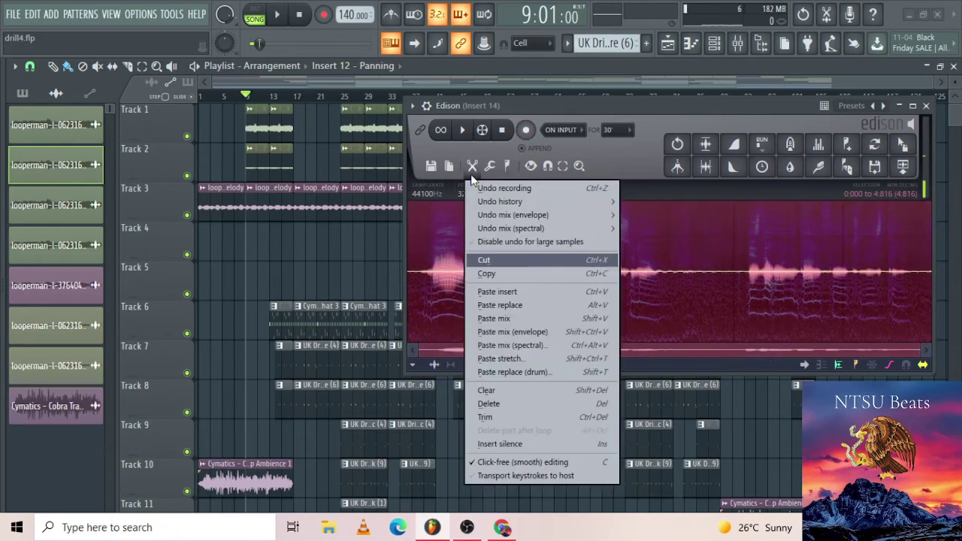
{"action": "left_click", "coordinate": [497, 256]}
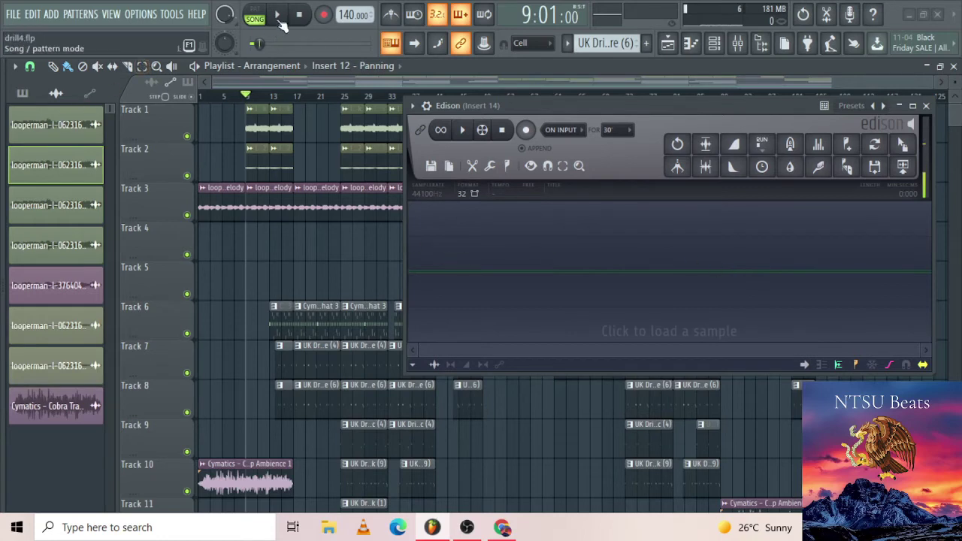
- Record a roughly 24-second vocal into Edison while the song plays, then stop
{"action": "left_click", "coordinate": [526, 129]}
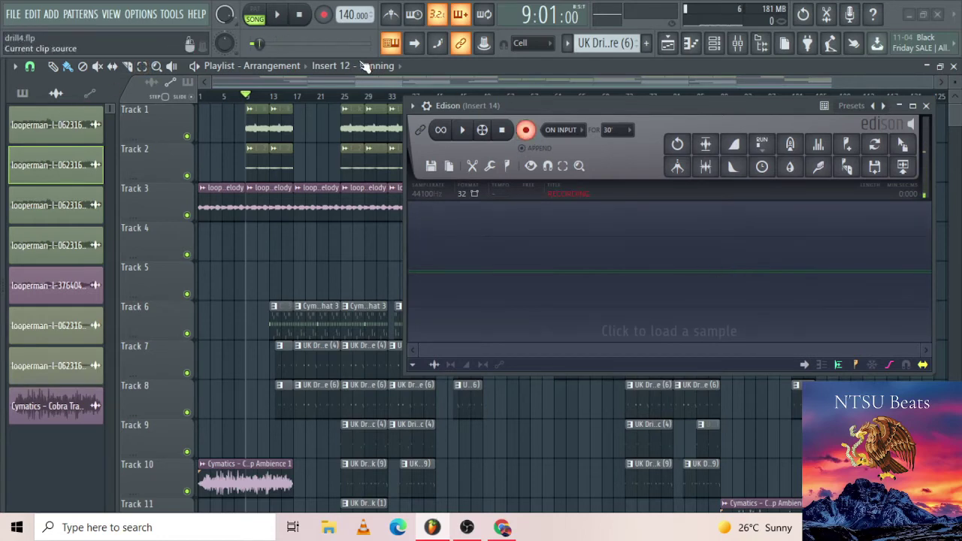
{"action": "left_click", "coordinate": [277, 15]}
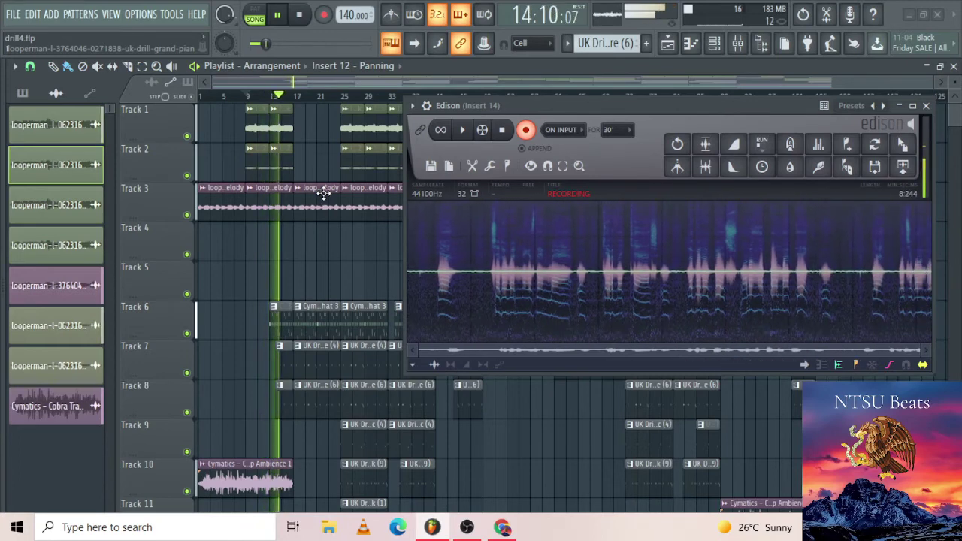
{"action": "scroll", "coordinate": [323, 196], "scroll_direction": "down", "scroll_amount": 1}
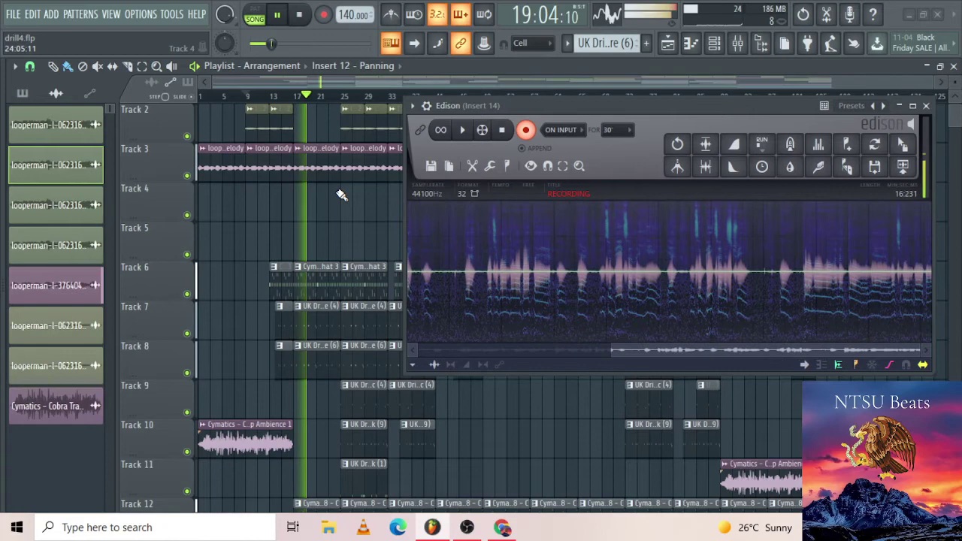
{"action": "scroll", "coordinate": [341, 196], "scroll_direction": "down", "scroll_amount": 1}
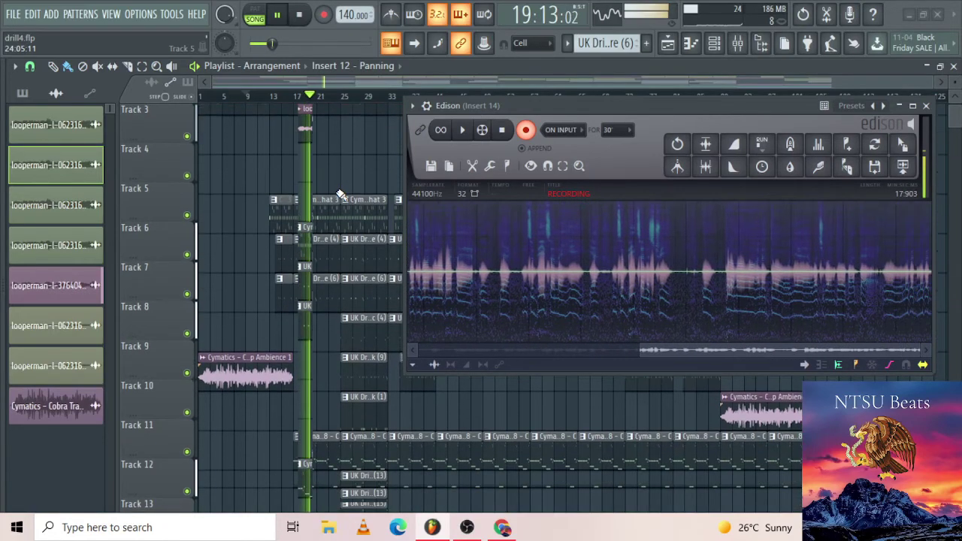
{"action": "scroll", "coordinate": [340, 194], "scroll_direction": "down", "scroll_amount": 2}
{"action": "scroll", "coordinate": [340, 191], "scroll_direction": "down", "scroll_amount": 1}
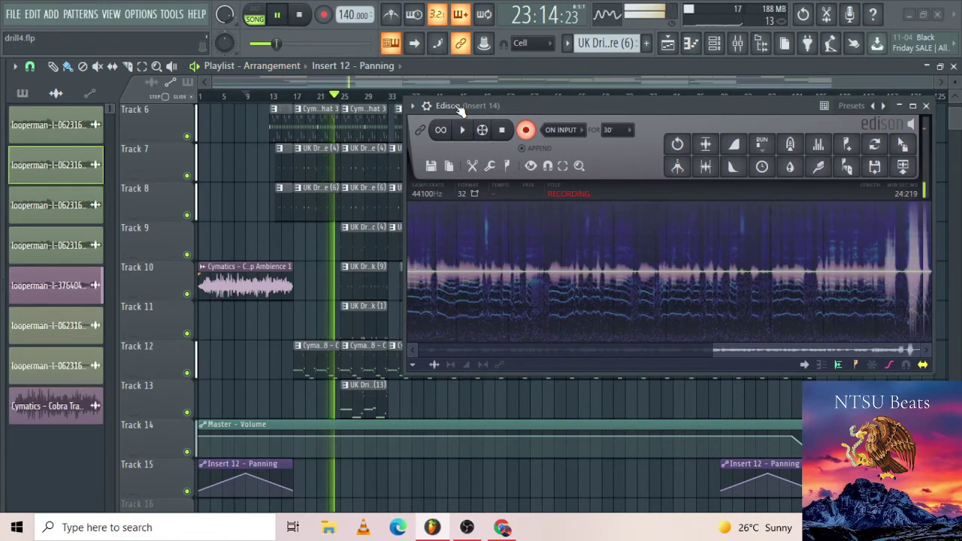
{"action": "key", "text": "space"}
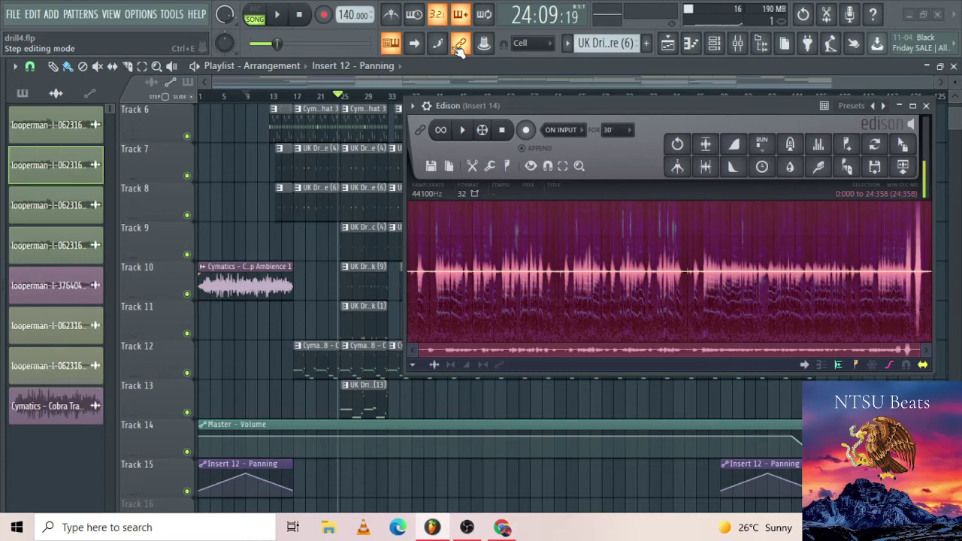
- Drag the Edison take onto Track 15 near bar 25 and minimise Edison
{"action": "left_click", "coordinate": [909, 150]}
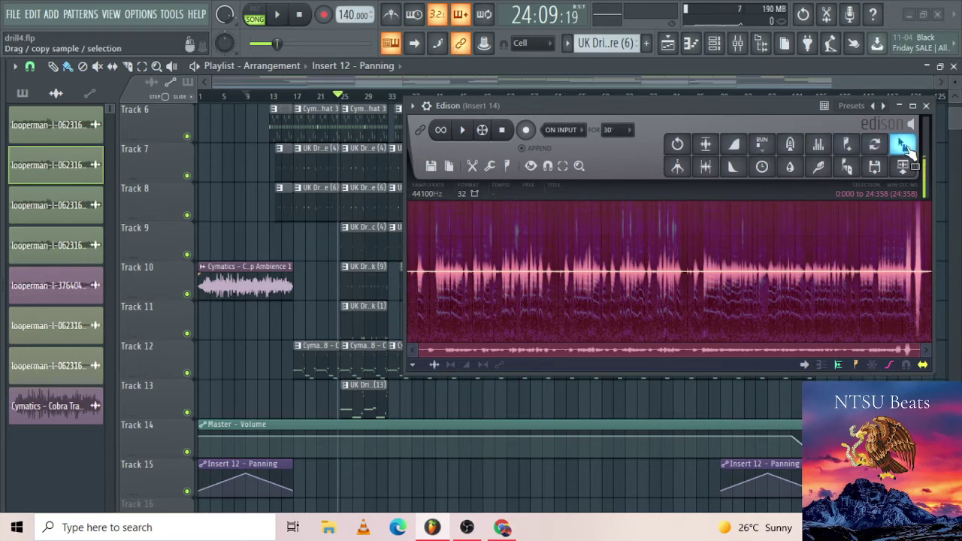
{"action": "left_click_drag", "start_coordinate": [907, 149], "coordinate": [410, 385]}
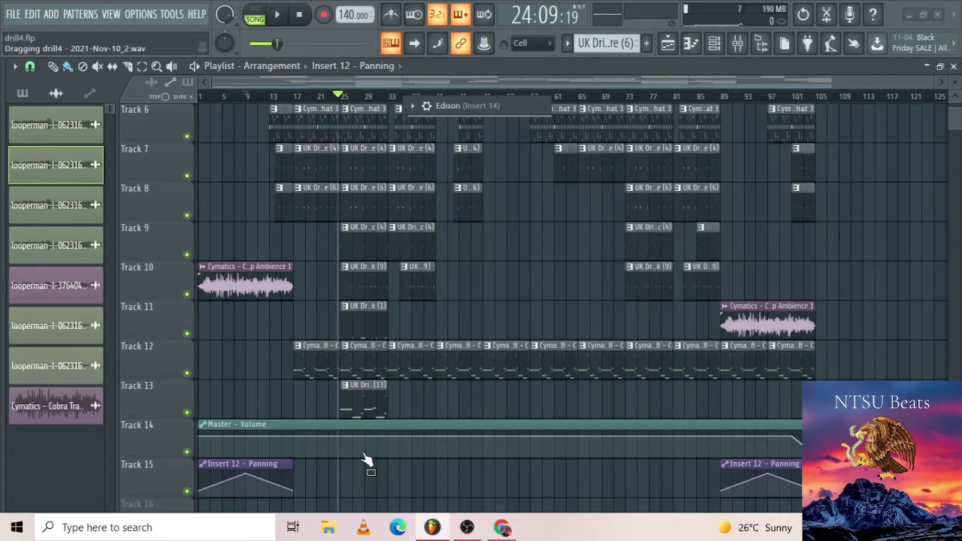
{"action": "left_click_drag", "start_coordinate": [366, 460], "coordinate": [347, 469]}
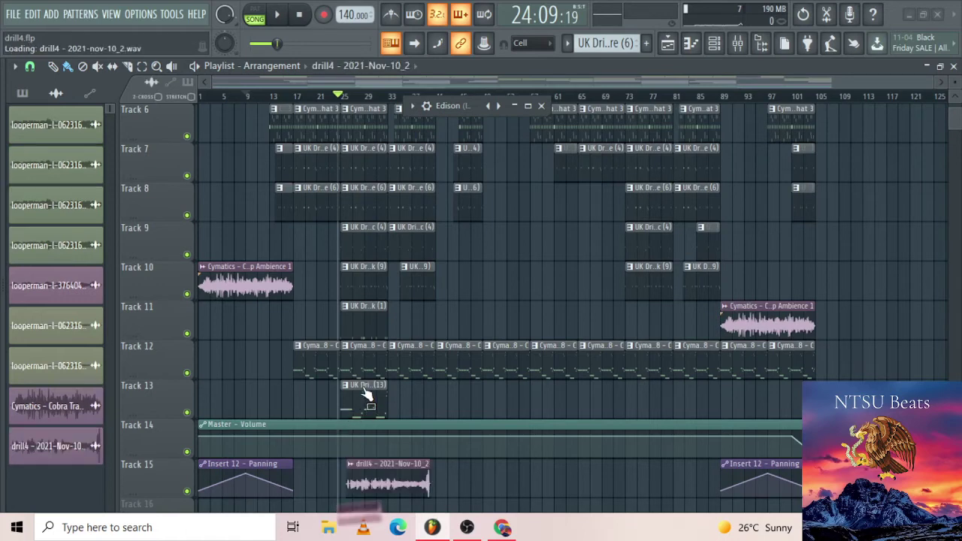
{"action": "scroll", "coordinate": [366, 396], "scroll_direction": "down", "scroll_amount": 1}
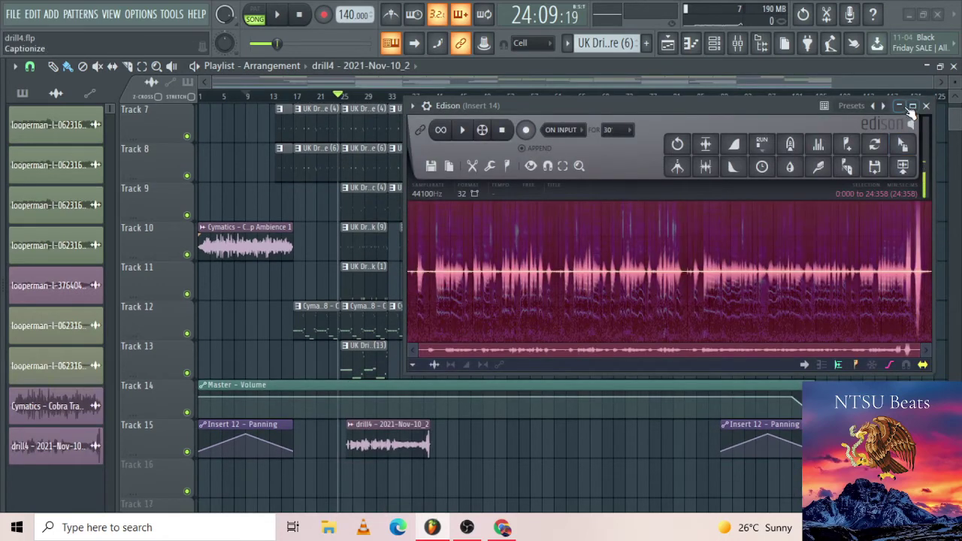
{"action": "left_click", "coordinate": [902, 106]}
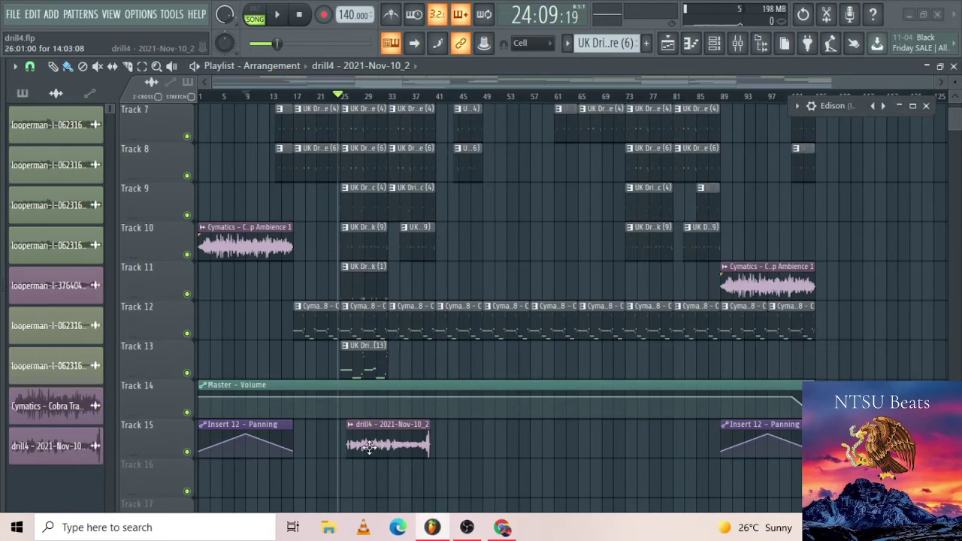
- Open the channel rack and play the song briefly from bar 27
{"action": "left_click", "coordinate": [715, 43]}
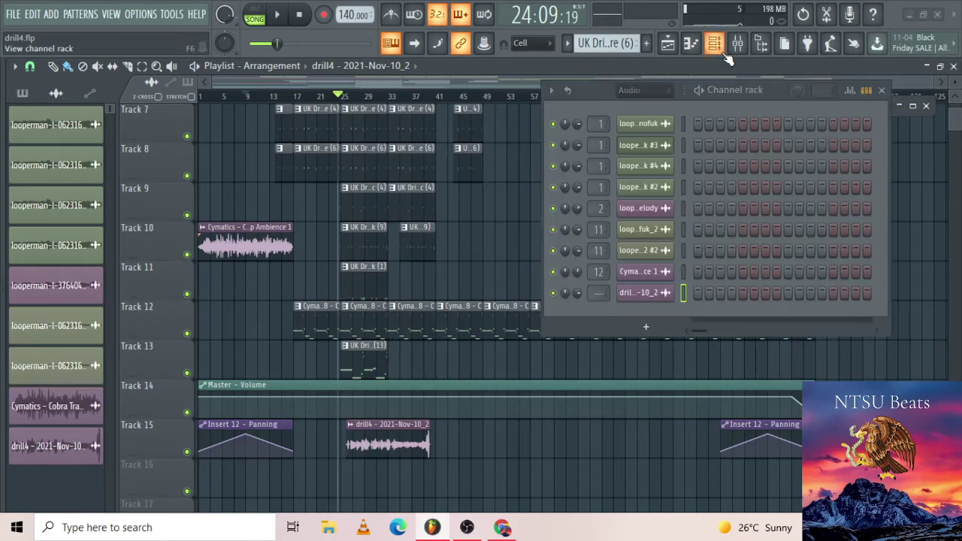
{"action": "left_click", "coordinate": [352, 97]}
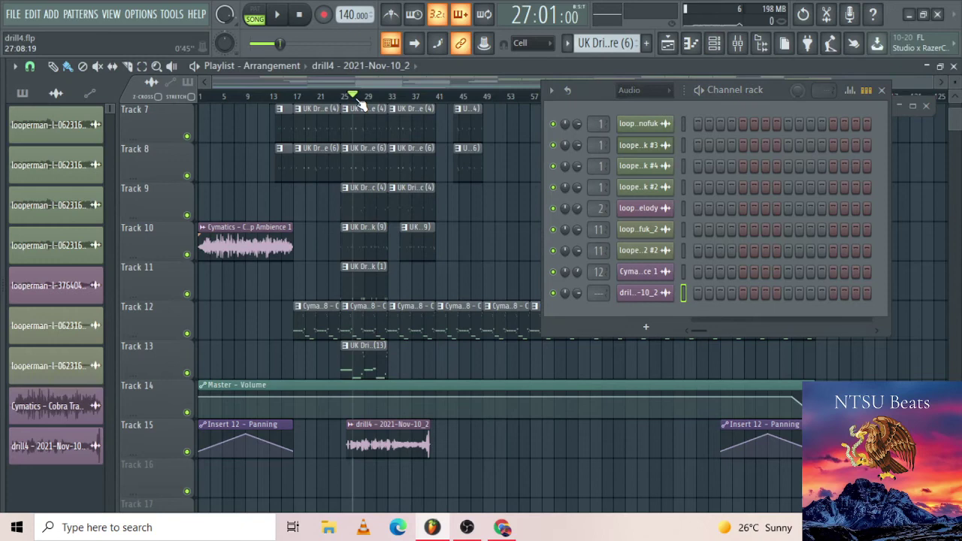
{"action": "left_click", "coordinate": [280, 15]}
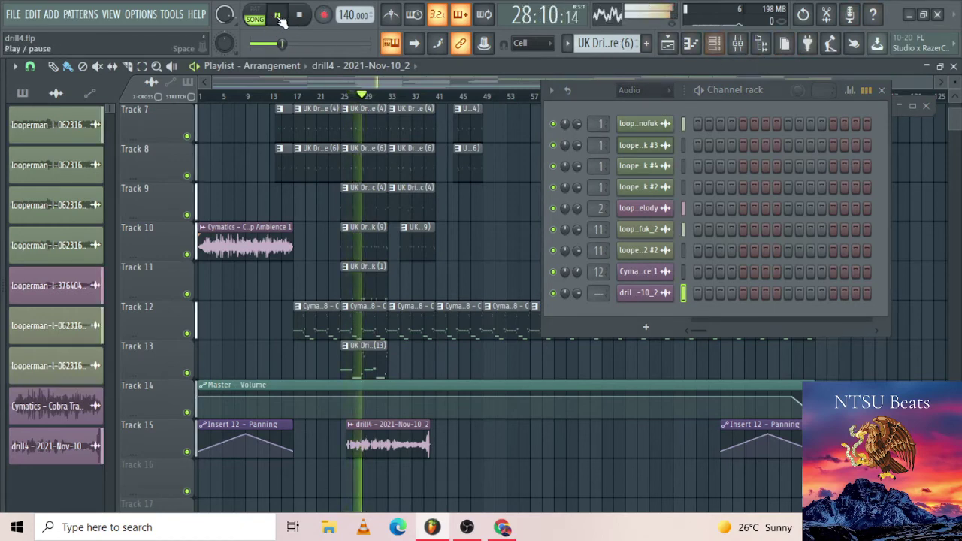
{"action": "key", "text": "space"}
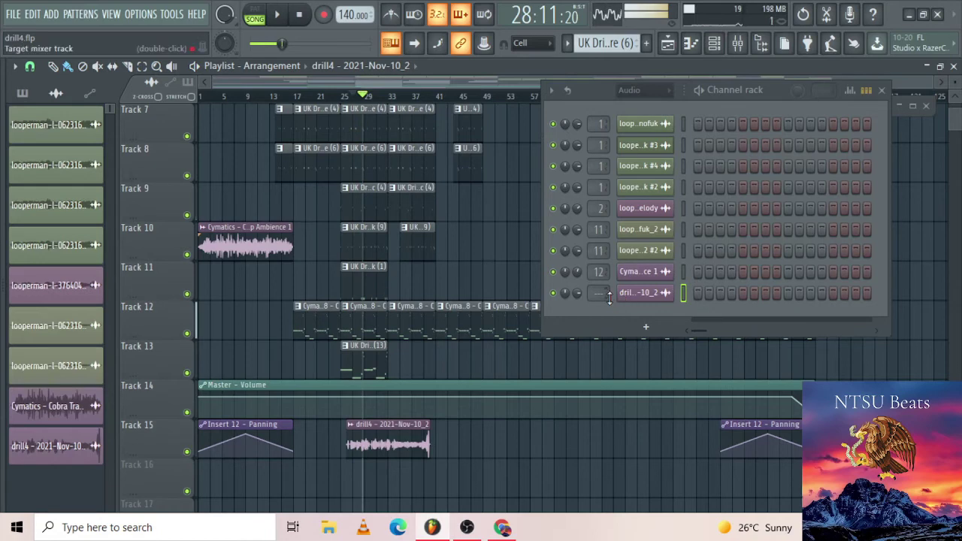
- Route the vocal channel to mixer track 15 and show Insert 15 in the mixer
{"action": "right_click", "coordinate": [606, 295]}
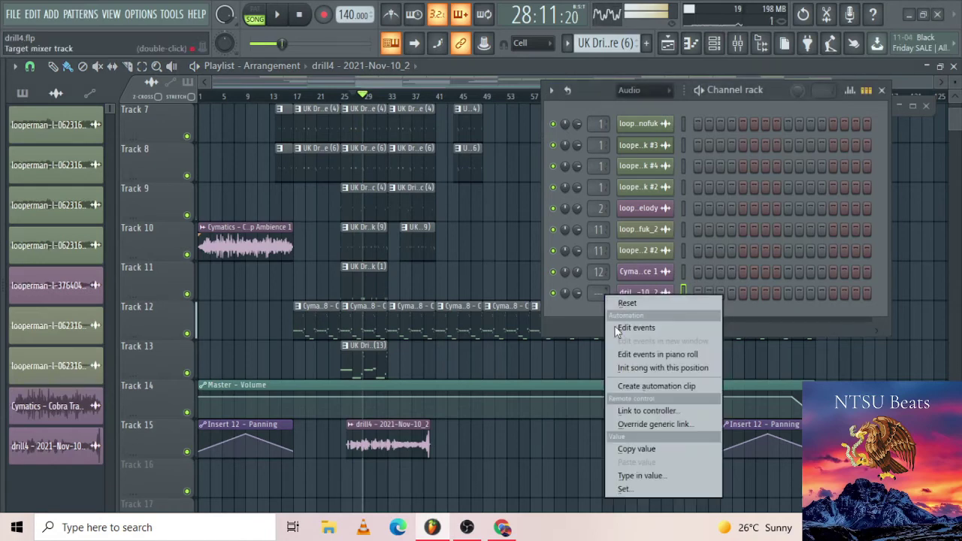
{"action": "left_click", "coordinate": [637, 476]}
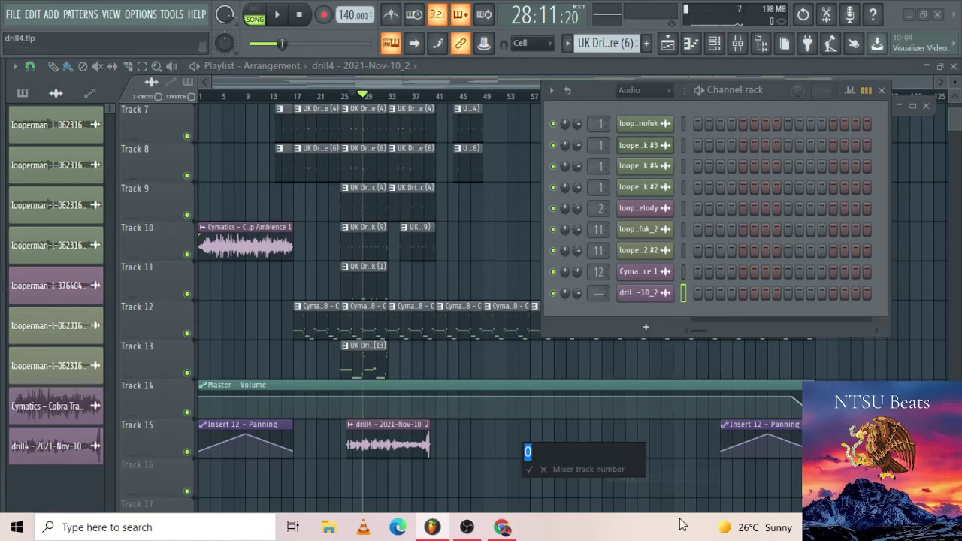
{"action": "type", "text": "15"}
{"action": "key", "text": "Return"}
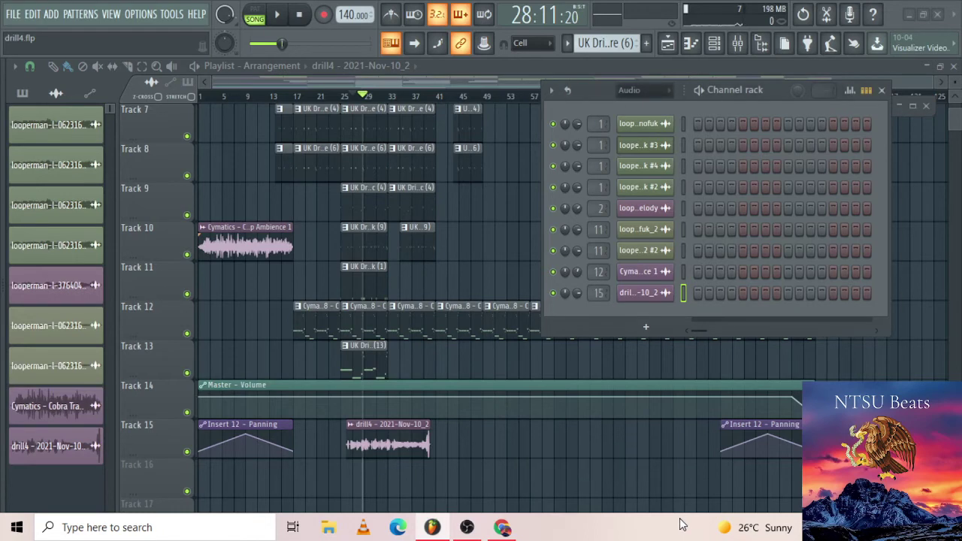
{"action": "left_click", "coordinate": [738, 43]}
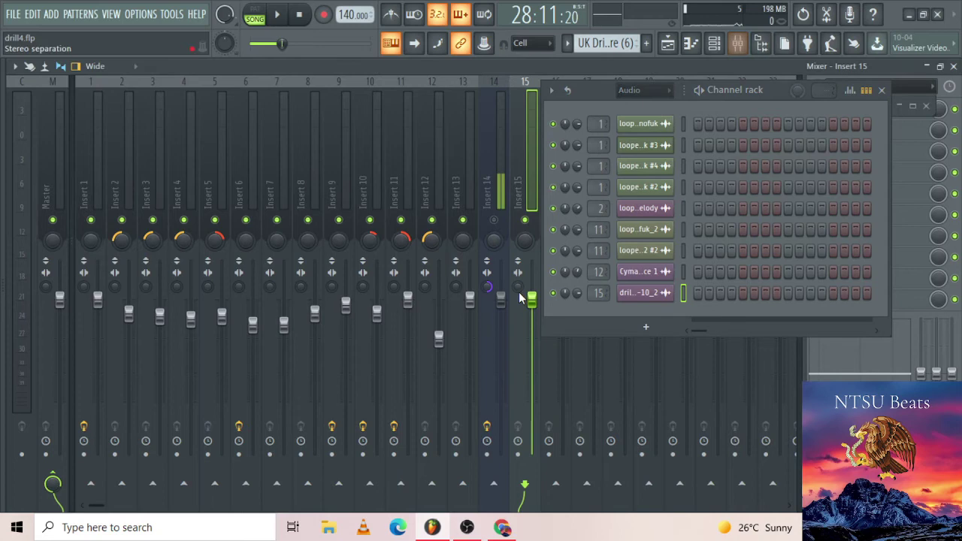
- Close the channel rack and the Edison window, leaving the full arrangement playlist with Track 15's vocal
{"action": "left_click", "coordinate": [676, 47]}
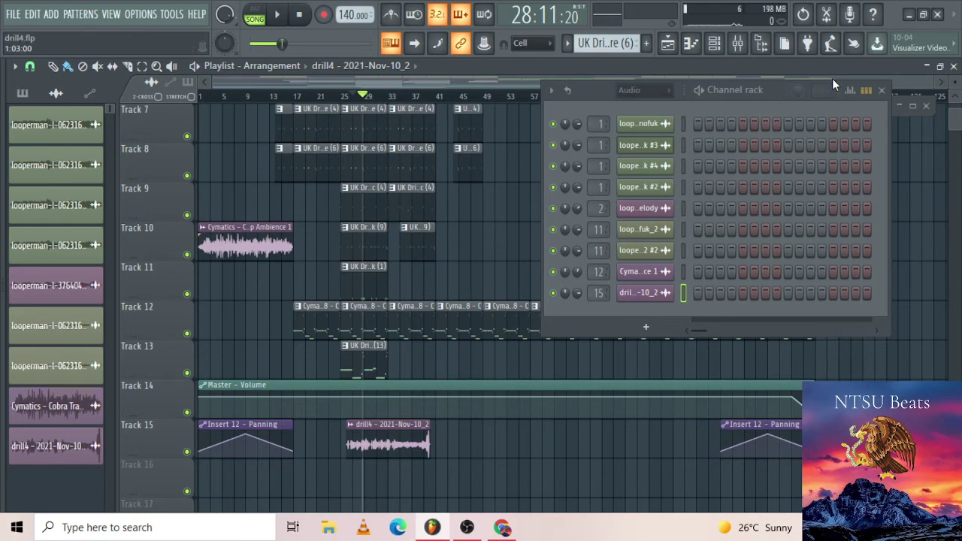
{"action": "left_click", "coordinate": [882, 90]}
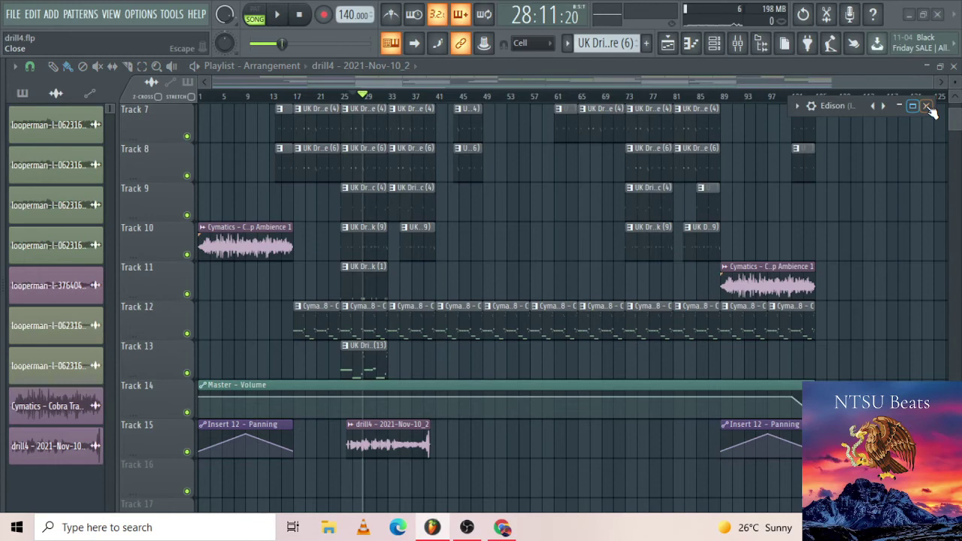
{"action": "key", "text": "F9"}
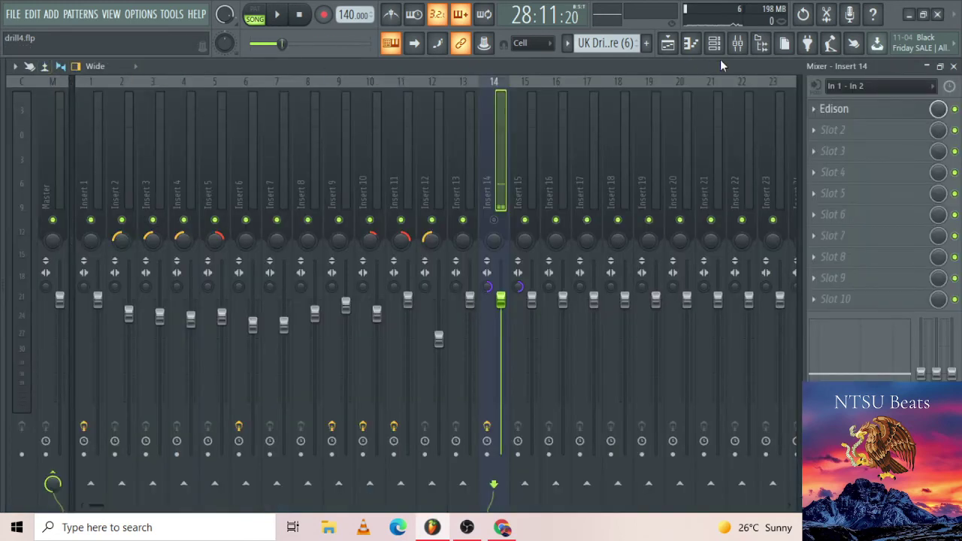
{"action": "left_click", "coordinate": [668, 42]}
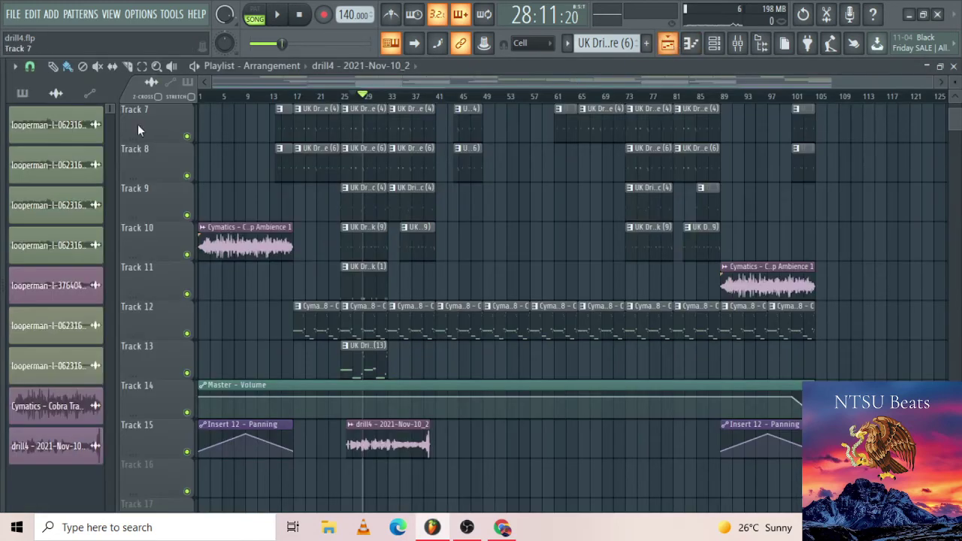
- Set playlist snap to (none) and move the drill4 vocal clip onto Track 16 near bar 13
{"action": "left_click", "coordinate": [30, 66]}
{"action": "left_click", "coordinate": [48, 132]}
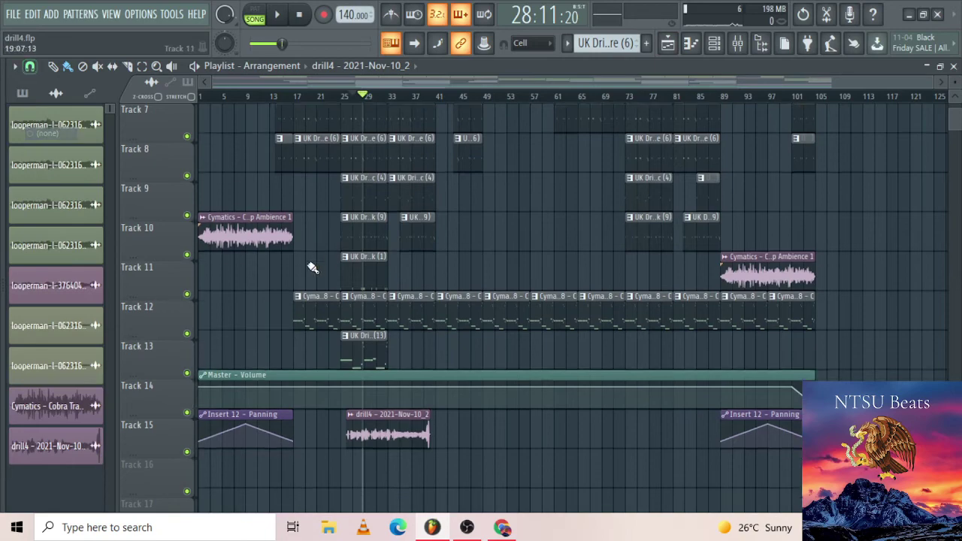
{"action": "scroll", "coordinate": [462, 322], "scroll_direction": "down", "scroll_amount": 3}
{"action": "mouse_move", "coordinate": [394, 337]}
{"action": "left_mouse_down"}
{"action": "mouse_move", "coordinate": [311, 389]}
{"action": "mouse_move", "coordinate": [249, 387]}
{"action": "left_mouse_up"}
{"action": "scroll", "coordinate": [324, 346], "scroll_direction": "up", "scroll_amount": 3}
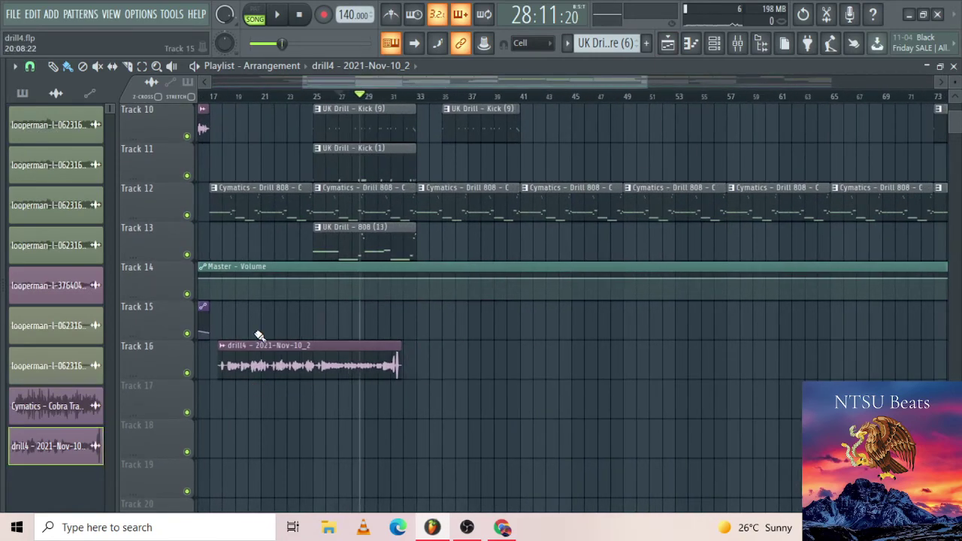
{"action": "scroll", "coordinate": [258, 338], "scroll_direction": "down", "scroll_amount": 3}
{"action": "scroll", "coordinate": [253, 277], "scroll_direction": "up", "scroll_amount": 2}
{"action": "scroll", "coordinate": [253, 277], "scroll_direction": "up", "scroll_amount": 5}
{"action": "scroll", "coordinate": [258, 269], "scroll_direction": "up", "scroll_amount": 2}
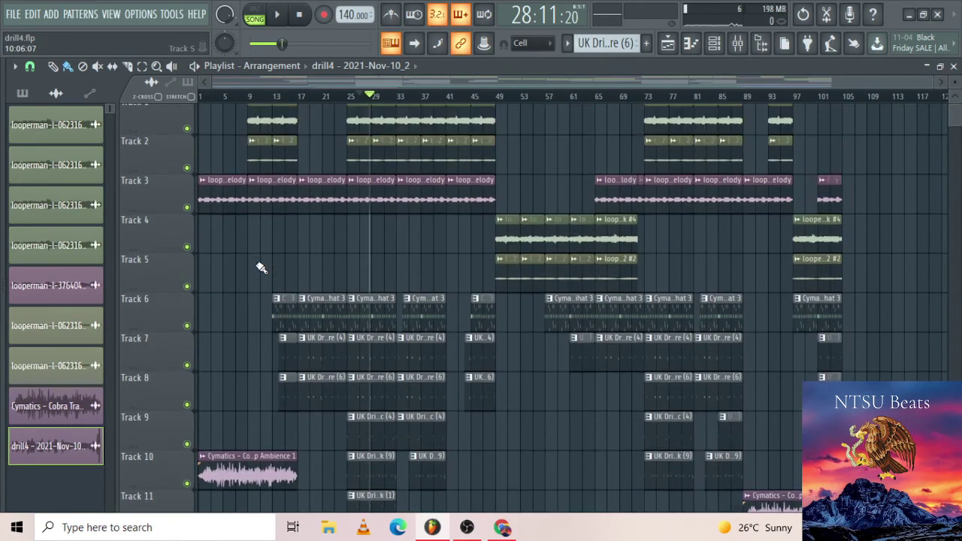
{"action": "scroll", "coordinate": [259, 265], "scroll_direction": "down", "scroll_amount": 5}
{"action": "scroll", "coordinate": [259, 266], "scroll_direction": "down", "scroll_amount": 5}
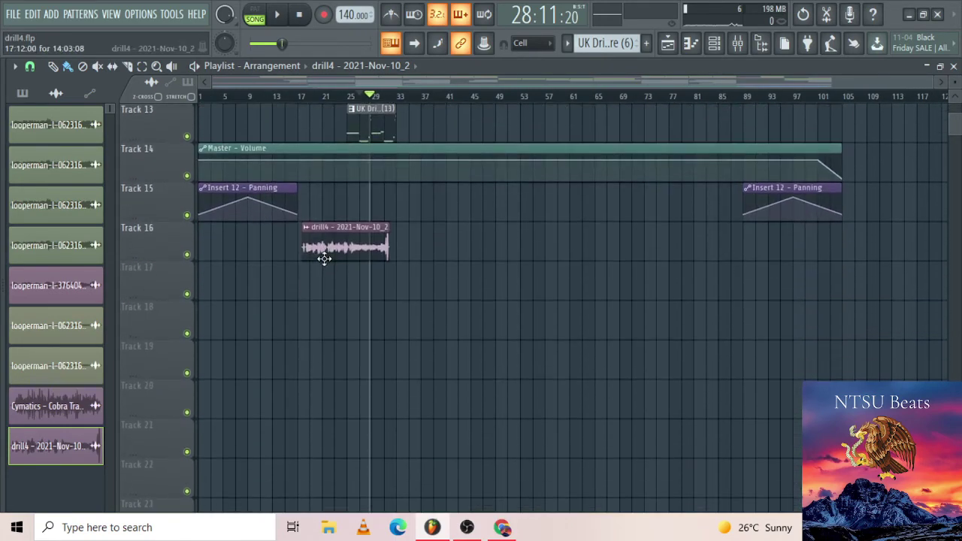
{"action": "left_click_drag", "start_coordinate": [322, 258], "coordinate": [291, 259]}
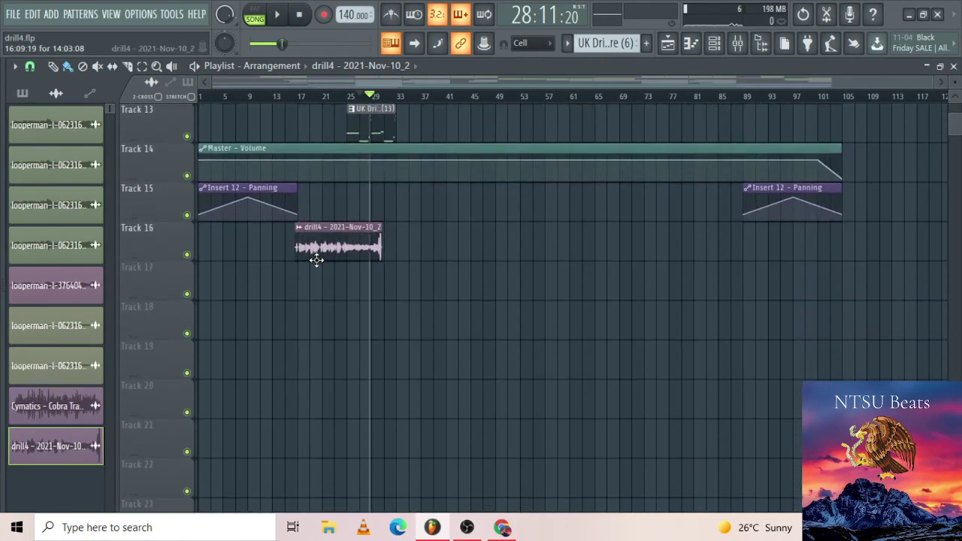
- Play the song from bar 9 through the vocal clip with the Mixer showing
{"action": "left_click", "coordinate": [253, 98]}
{"action": "key", "text": "space"}
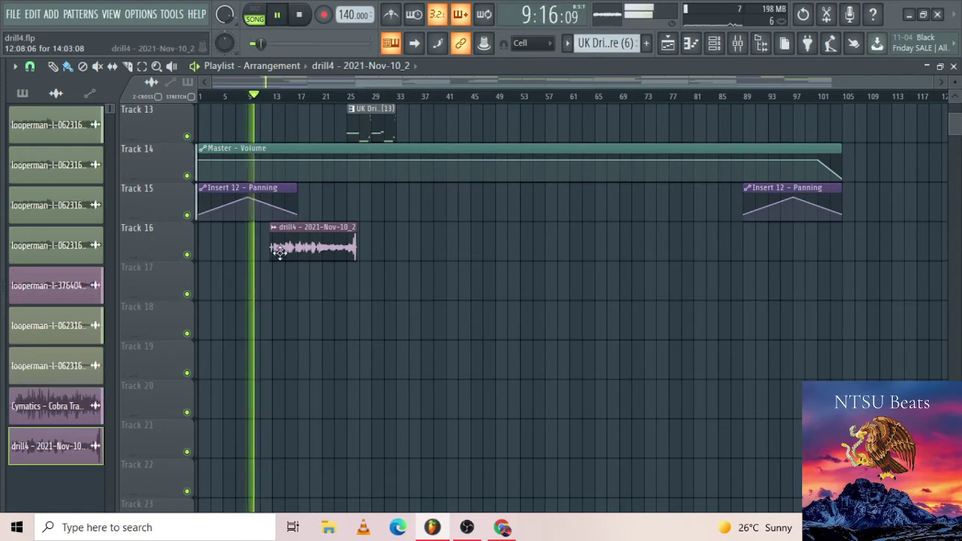
{"action": "scroll", "coordinate": [293, 248], "scroll_direction": "up", "scroll_amount": 2}
{"action": "scroll", "coordinate": [293, 248], "scroll_direction": "up", "scroll_amount": 2}
{"action": "scroll", "coordinate": [292, 249], "scroll_direction": "up", "scroll_amount": 2}
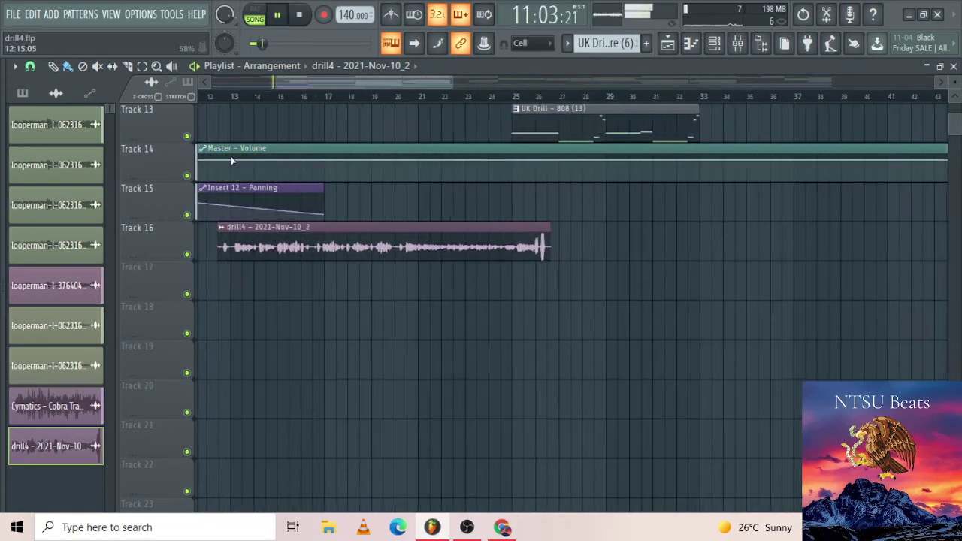
{"action": "scroll", "coordinate": [292, 250], "scroll_direction": "up", "scroll_amount": 1}
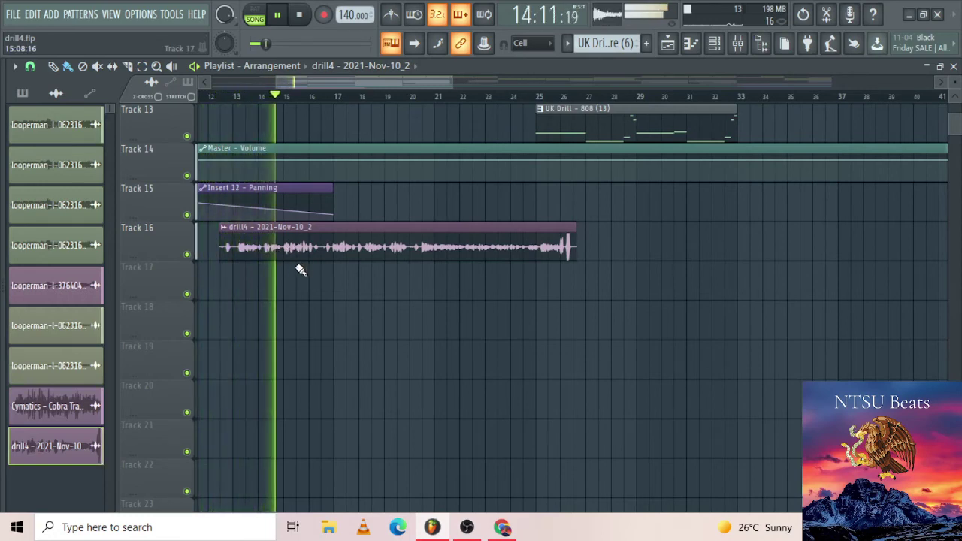
{"action": "left_click", "coordinate": [738, 43]}
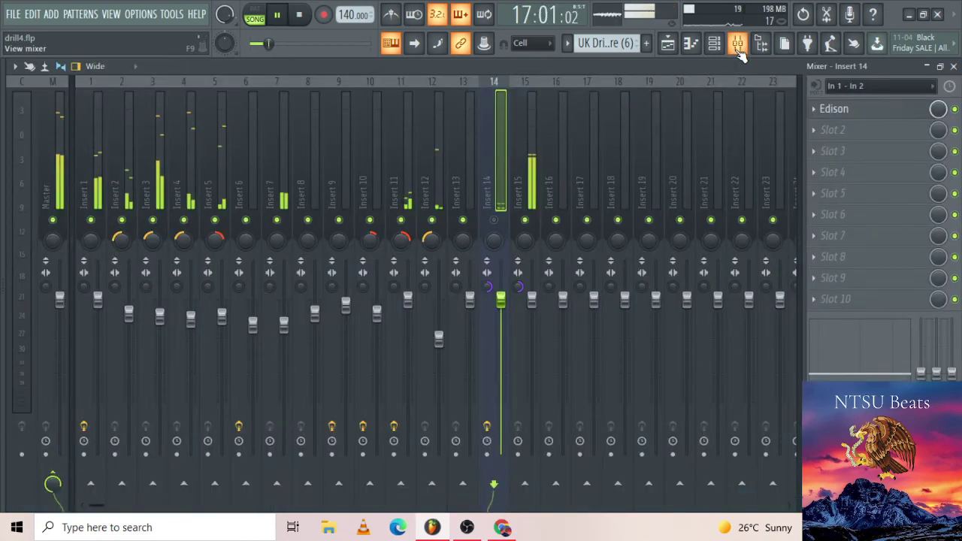
- Return to the playlist and stop playback
{"action": "left_click", "coordinate": [672, 48]}
{"action": "scroll", "coordinate": [361, 256], "scroll_direction": "up", "scroll_amount": 1}
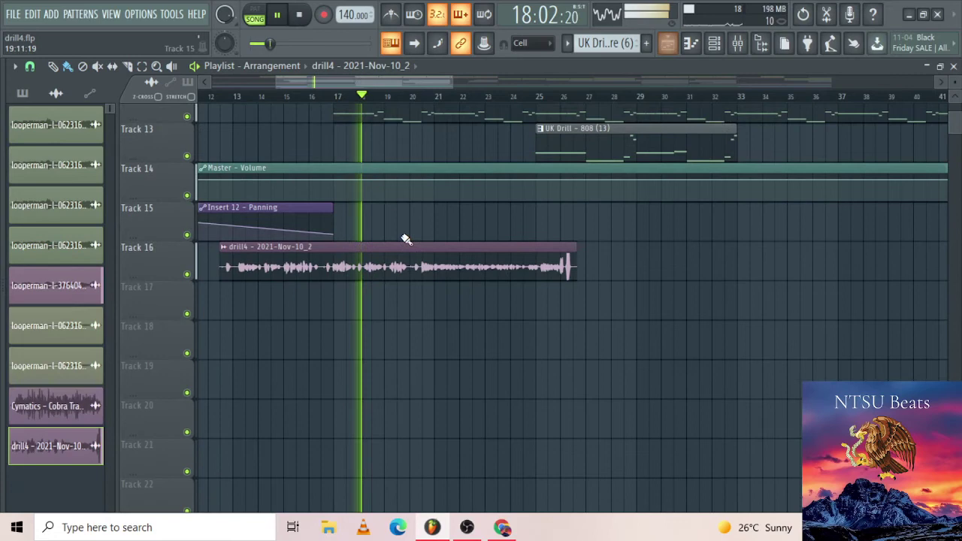
{"action": "scroll", "coordinate": [399, 234], "scroll_direction": "up", "scroll_amount": 2}
{"action": "scroll", "coordinate": [396, 231], "scroll_direction": "up", "scroll_amount": 6}
{"action": "scroll", "coordinate": [396, 231], "scroll_direction": "up", "scroll_amount": 2}
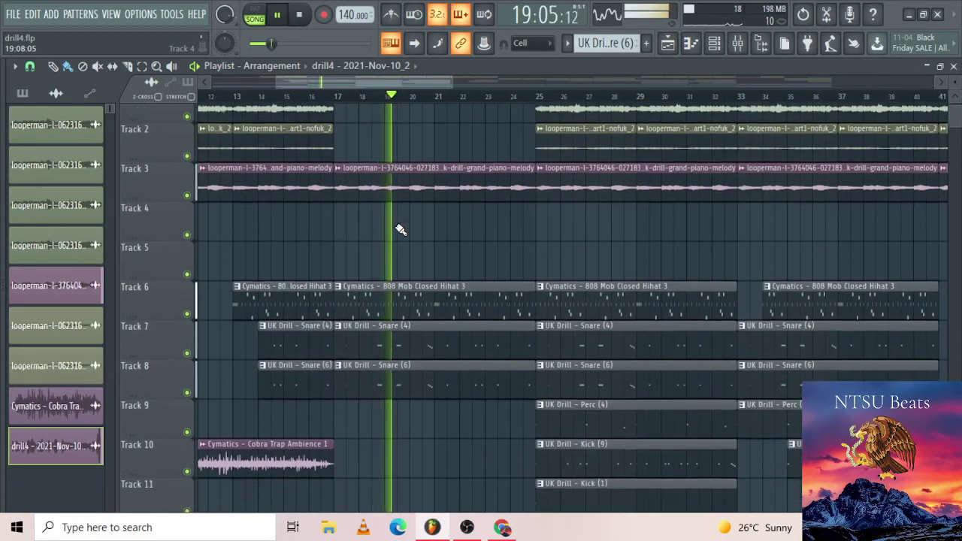
{"action": "scroll", "coordinate": [319, 276], "scroll_direction": "down", "scroll_amount": 2}
{"action": "scroll", "coordinate": [384, 291], "scroll_direction": "down", "scroll_amount": 3}
{"action": "scroll", "coordinate": [384, 290], "scroll_direction": "down", "scroll_amount": 2}
{"action": "scroll", "coordinate": [384, 290], "scroll_direction": "down", "scroll_amount": 1}
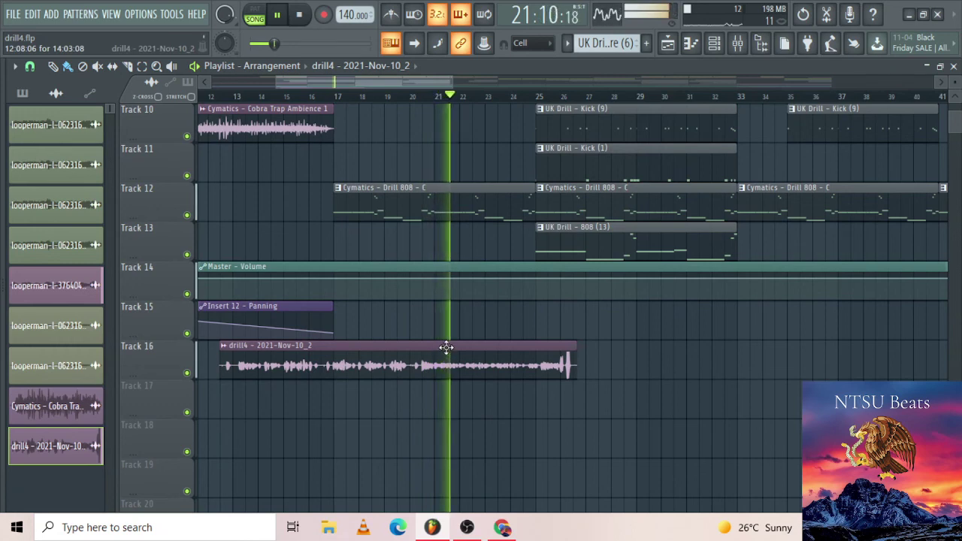
{"action": "key", "text": "space"}
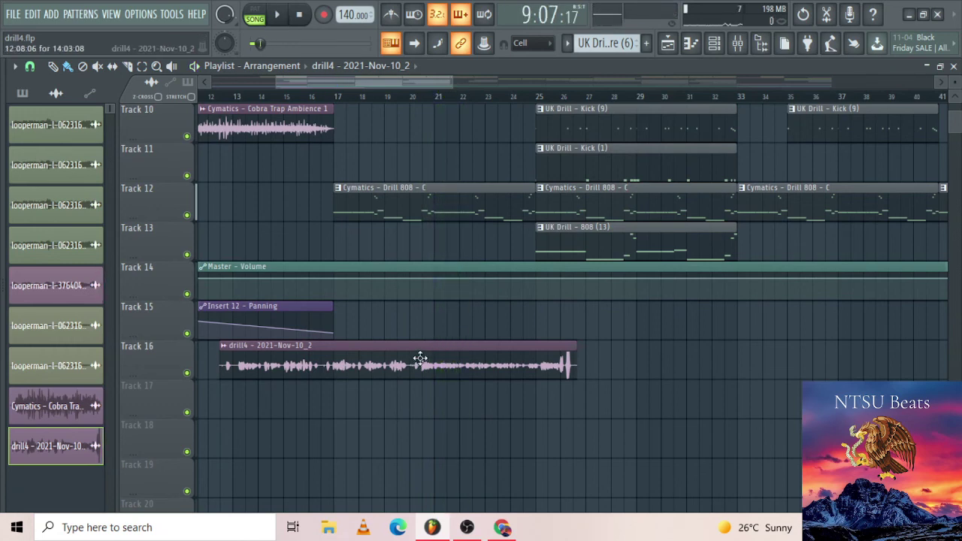
- Nudge the drill4 clip slightly later, check mixer Insert 15, then bring OBS Studio forward
{"action": "mouse_move", "coordinate": [420, 361]}
{"action": "left_mouse_down"}
{"action": "mouse_move", "coordinate": [371, 361]}
{"action": "mouse_move", "coordinate": [475, 361]}
{"action": "left_mouse_up"}
{"action": "left_click", "coordinate": [738, 42]}
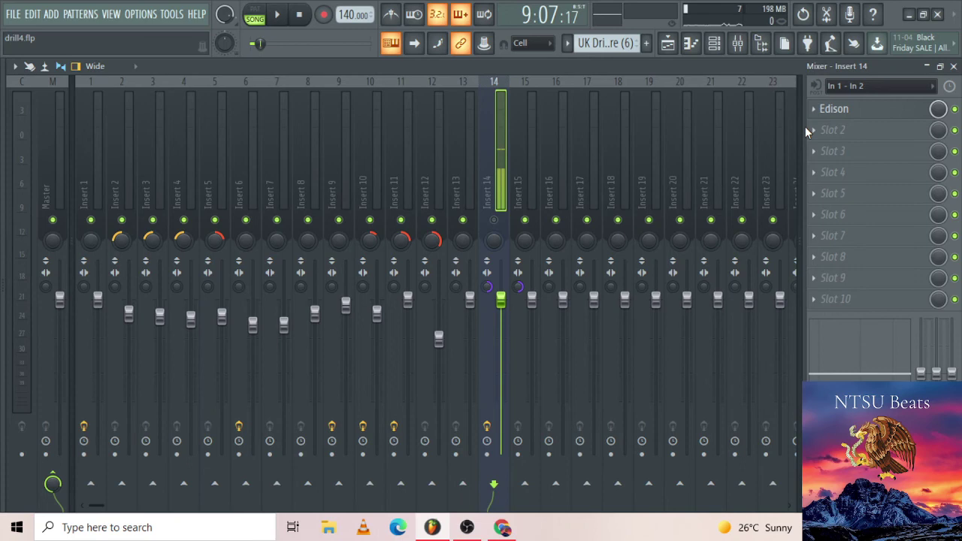
{"action": "left_click", "coordinate": [524, 94]}
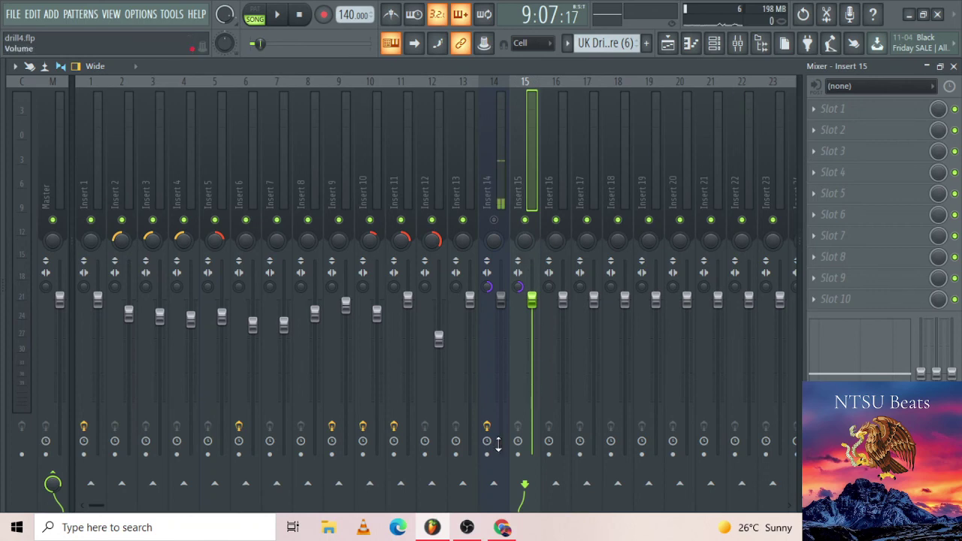
{"action": "left_click", "coordinate": [469, 527]}
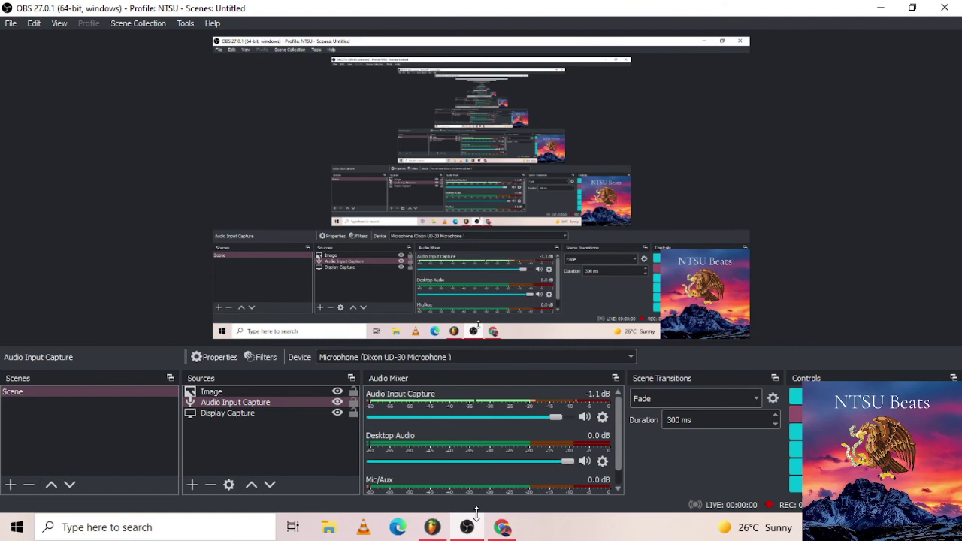